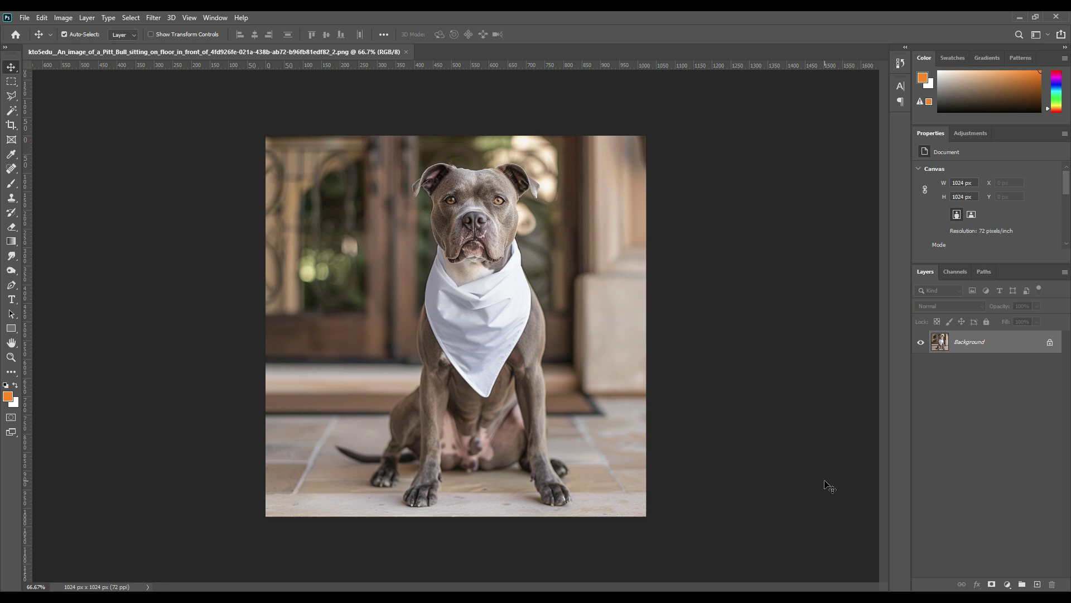
# Select the dog's white bandana with the Quick Selection tool in add-to-selection mode.
pyautogui.click(9, 112)
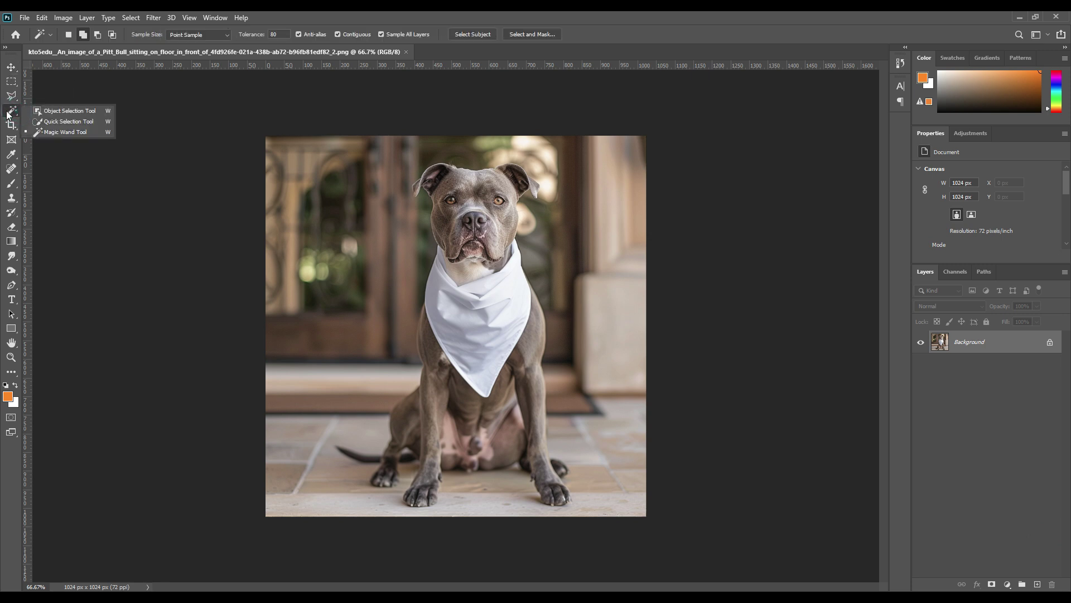
pyautogui.click(62, 122)
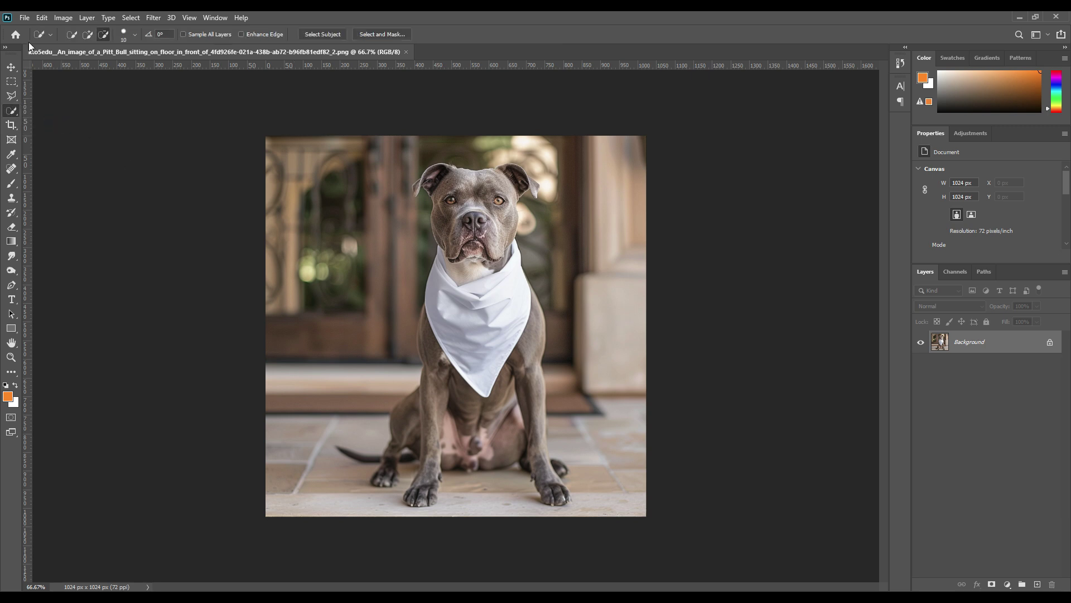
pyautogui.click(88, 36)
pyautogui.moveTo(438, 289); pyautogui.dragTo(462, 320)
pyautogui.scroll(3, 480, 311)
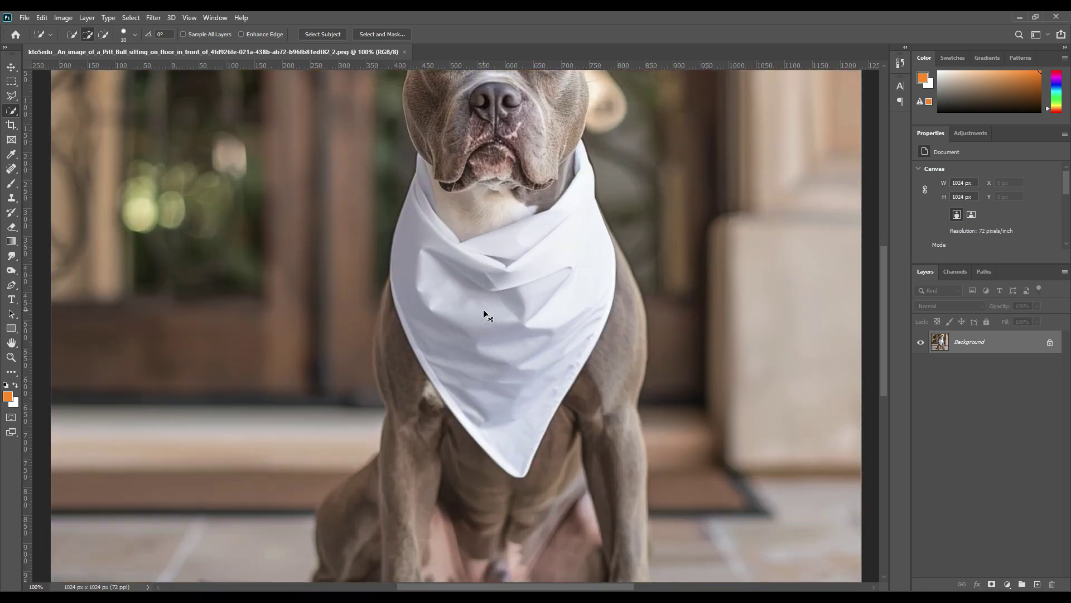
pyautogui.scroll(3, 484, 310)
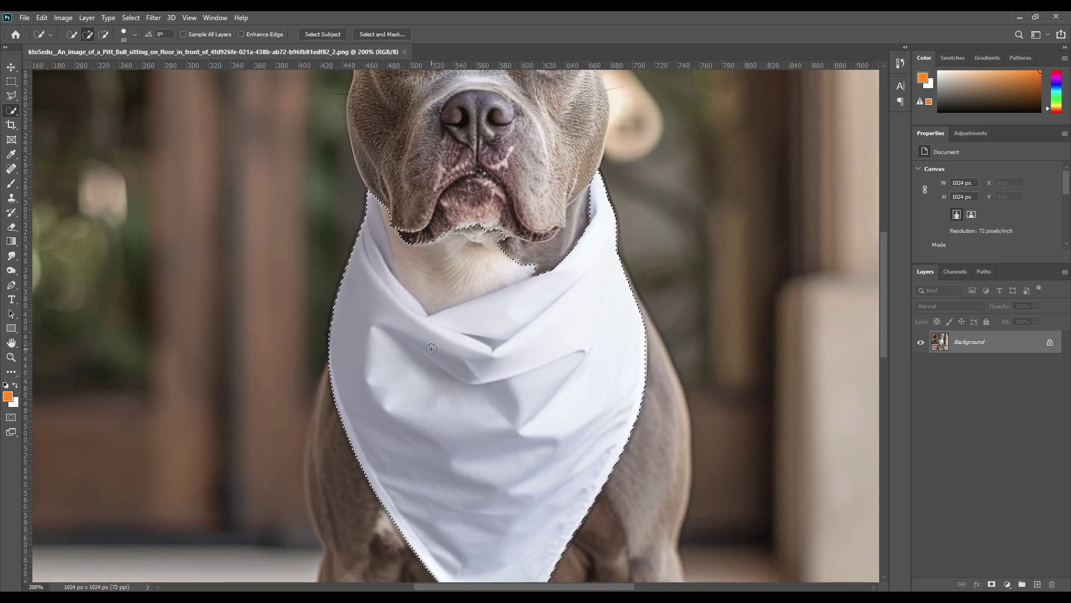
# Subtract the dog's chin and neck fur from the bandana selection.
pyautogui.click(103, 34)
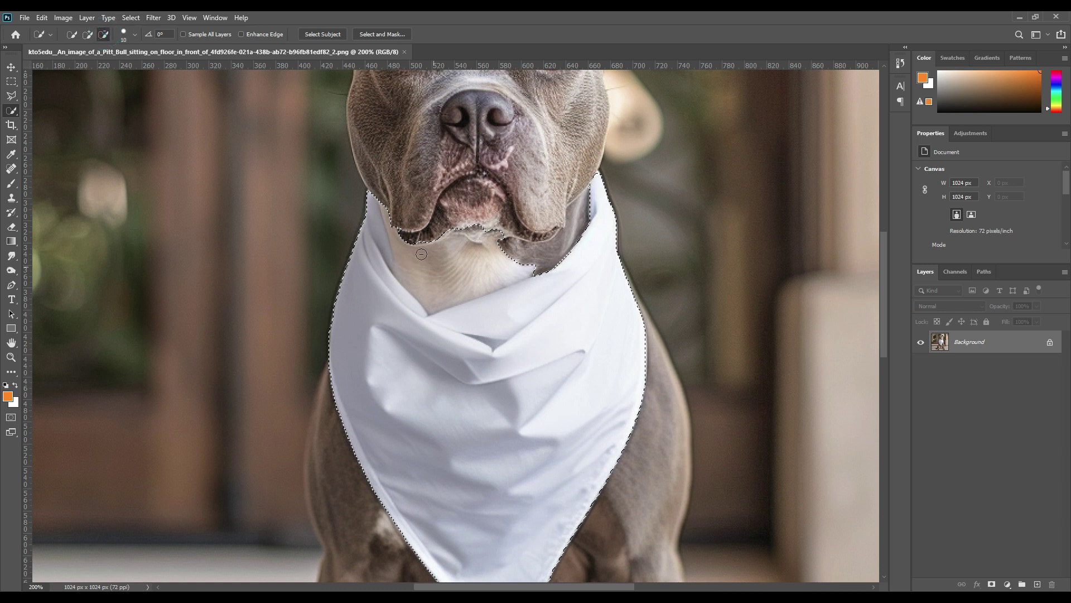
pyautogui.moveTo(397, 220)
pyautogui.mouseDown()
pyautogui.moveTo(420, 280)
pyautogui.moveTo(438, 286)
pyautogui.mouseUp()
pyautogui.moveTo(489, 262); pyautogui.dragTo(494, 238)
pyautogui.click(86, 35)
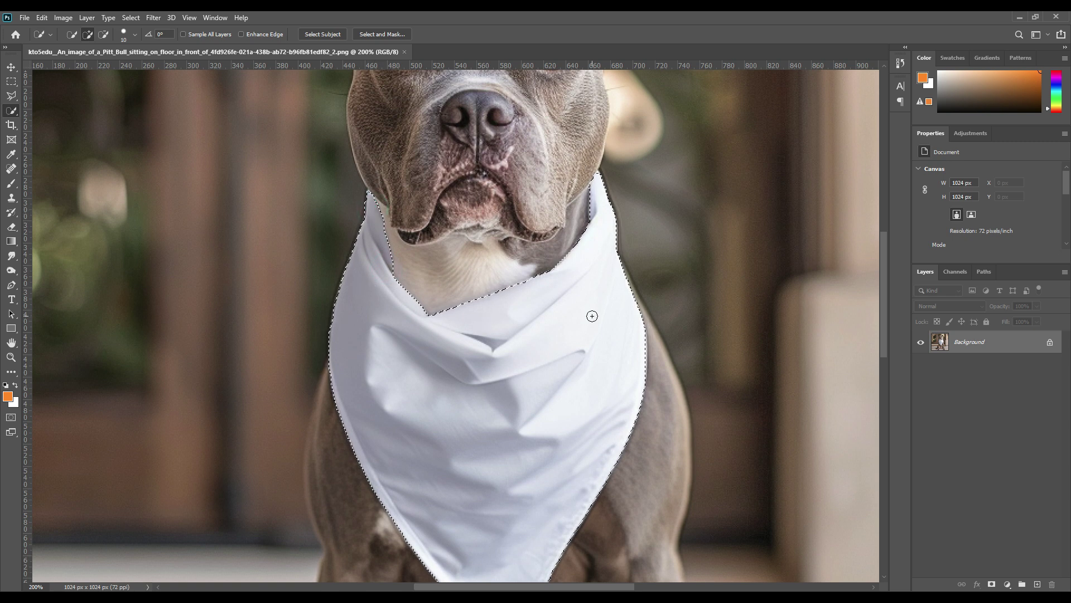
pyautogui.click(103, 34)
# Copy the selected bandana from the Background onto its own layer.
pyautogui.scroll(-4, 742, 321)
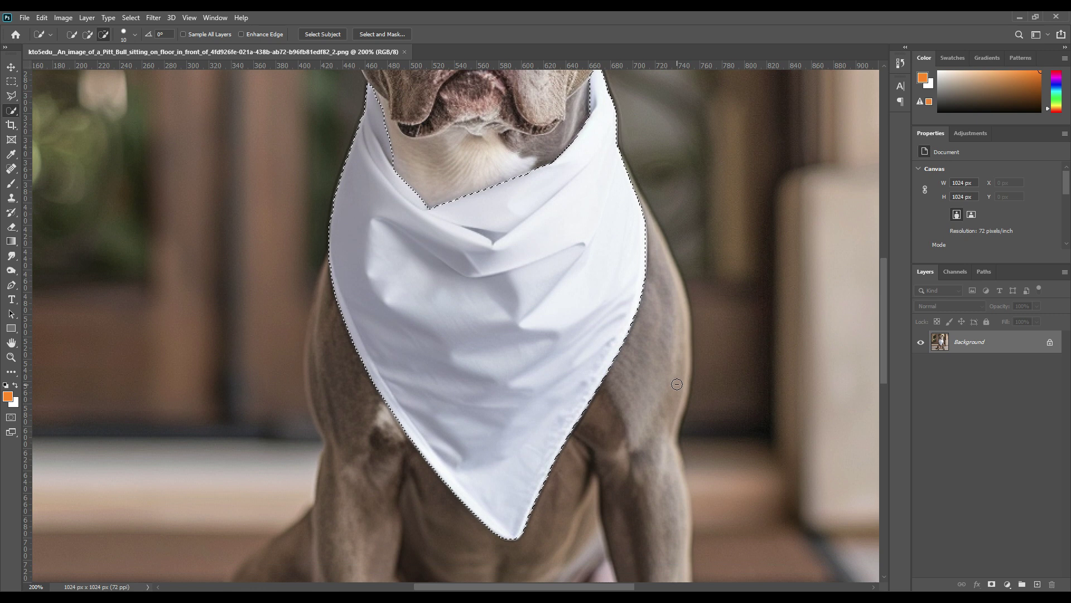
pyautogui.hotkey('ctrl', '-')
pyautogui.hotkey('ctrl', '0')
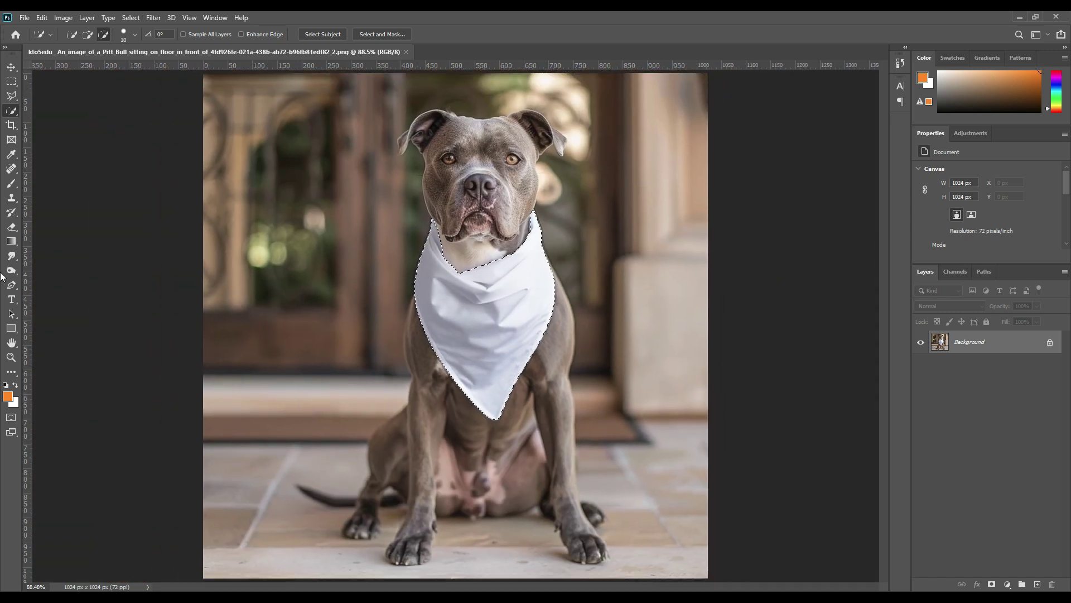
pyautogui.click(12, 68)
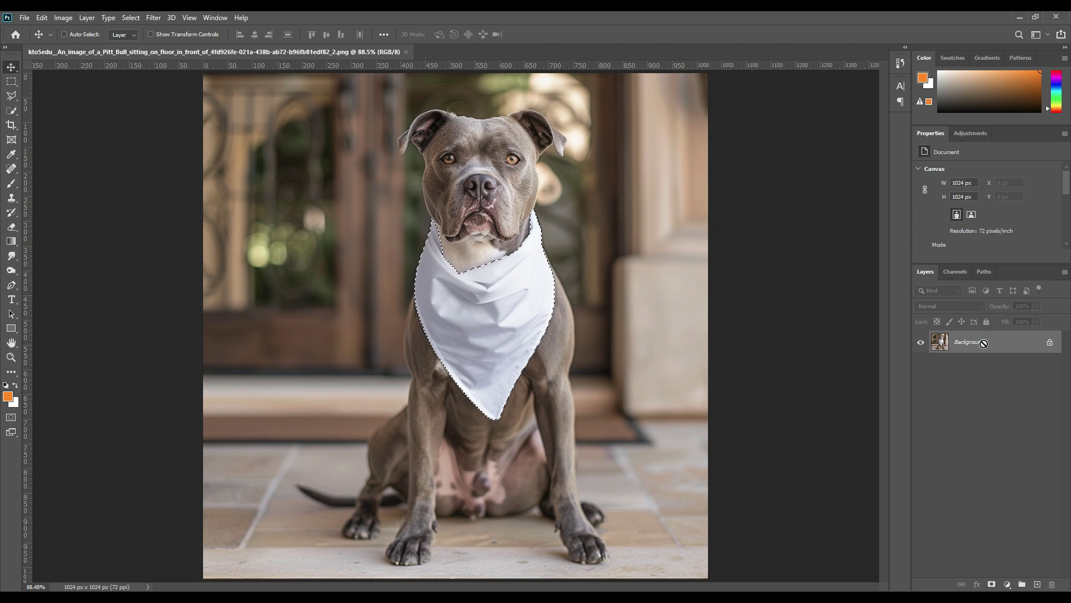
pyautogui.hotkey('ctrl', 'j')
# Draw an orange rectangle about 354 × 458 px around the bandana, directly above the Background layer, and convert it to a smart object.
pyautogui.click(965, 369)
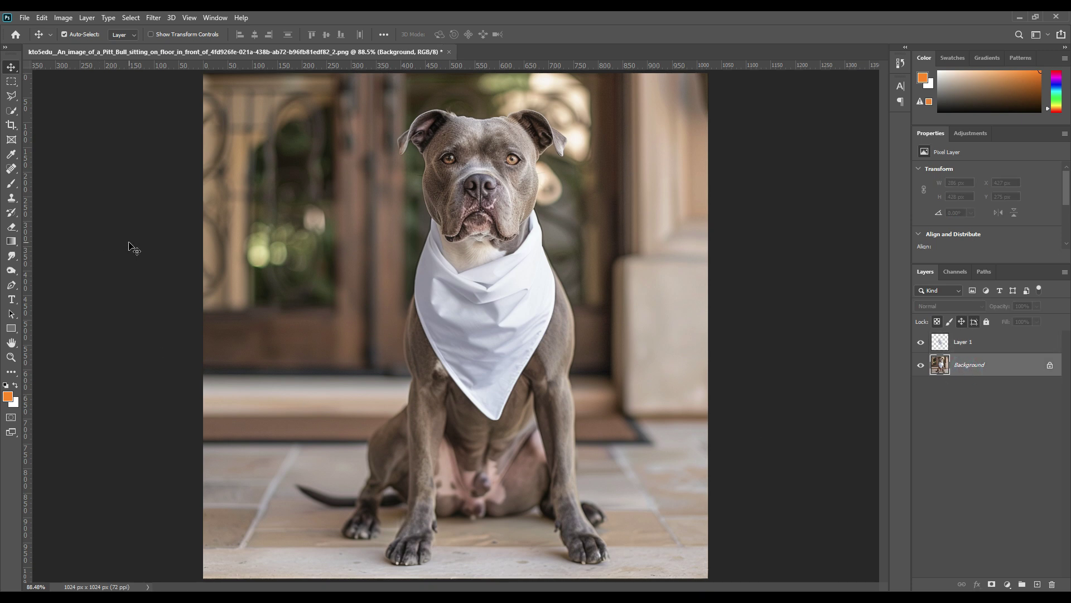
pyautogui.click(11, 328)
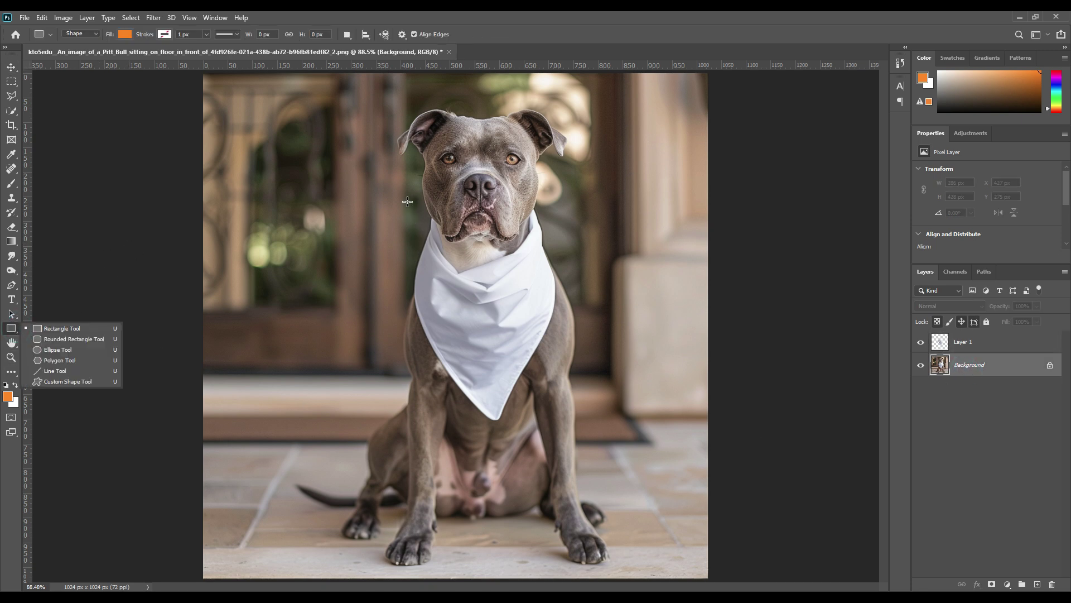
pyautogui.moveTo(402, 200); pyautogui.dragTo(576, 425)
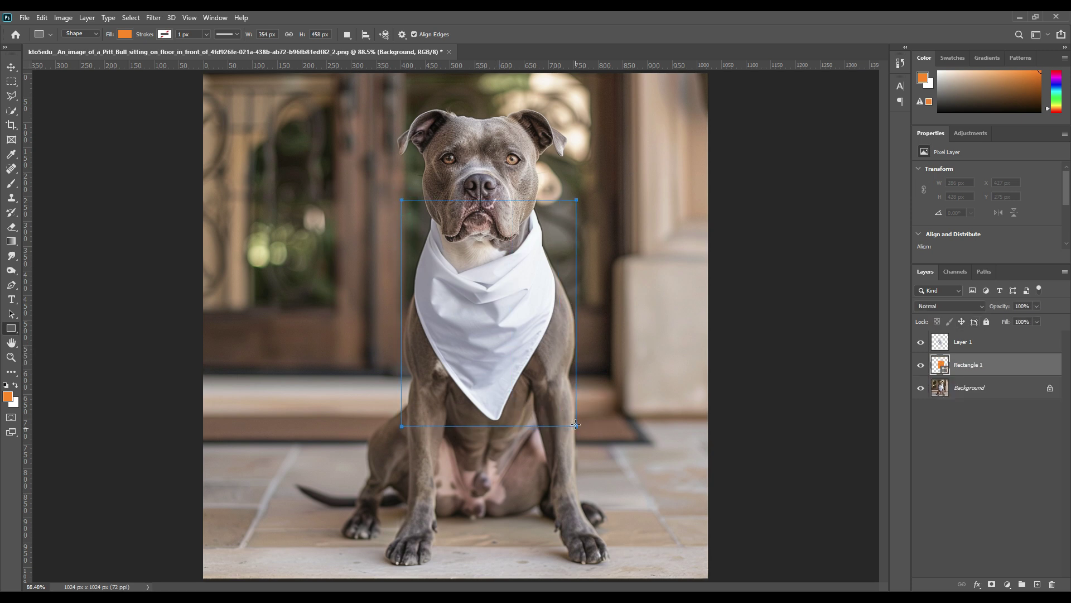
pyautogui.rightClick(982, 367)
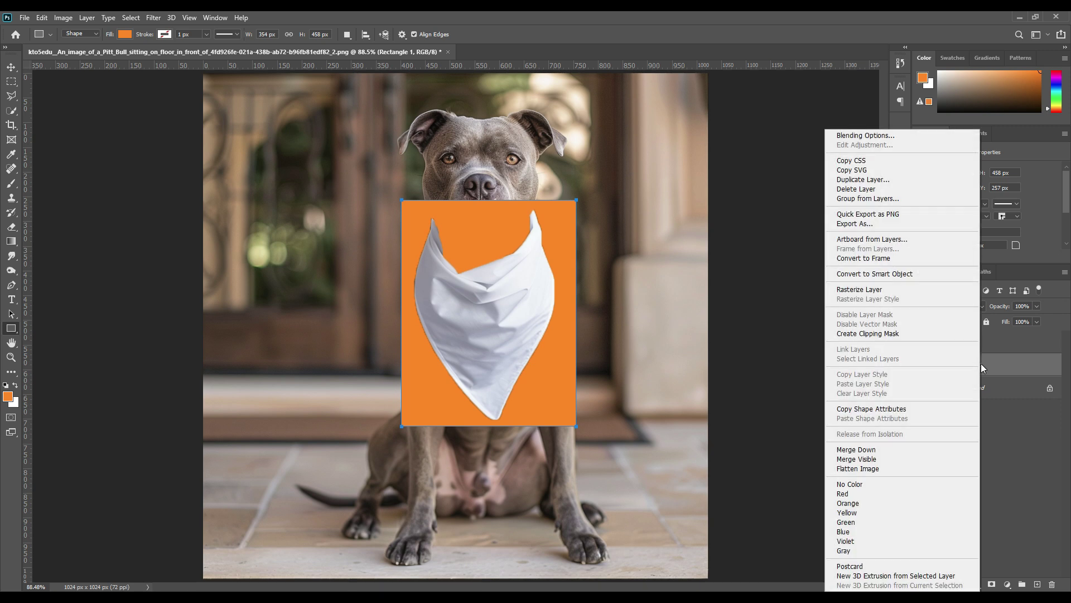
pyautogui.click(895, 279)
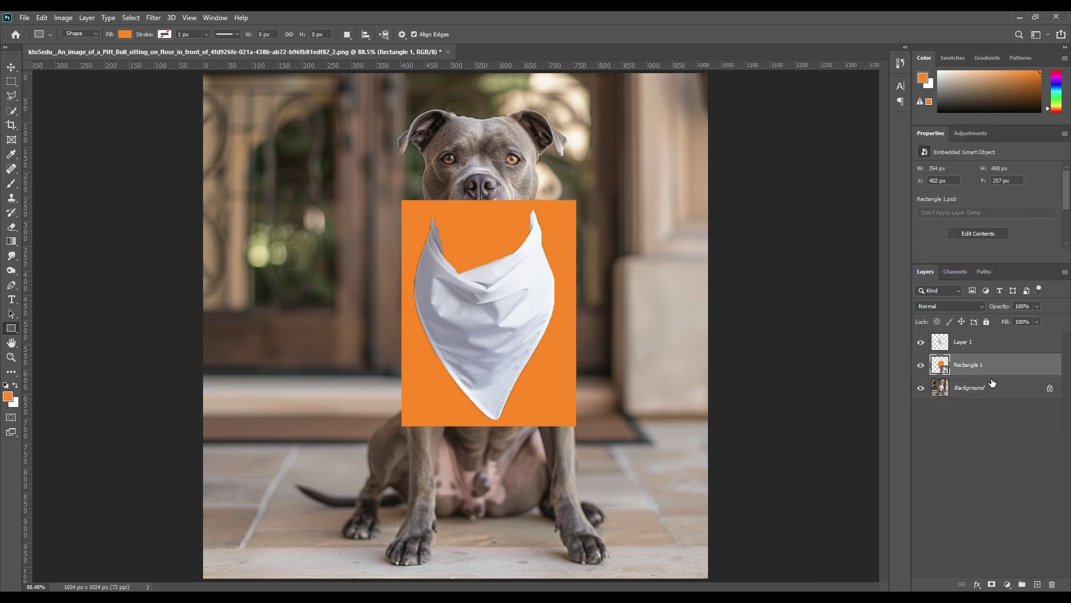
# Warp the orange rectangle with the Arch style, bending it downward to about -59.9.
pyautogui.hotkey('ctrl', 't')
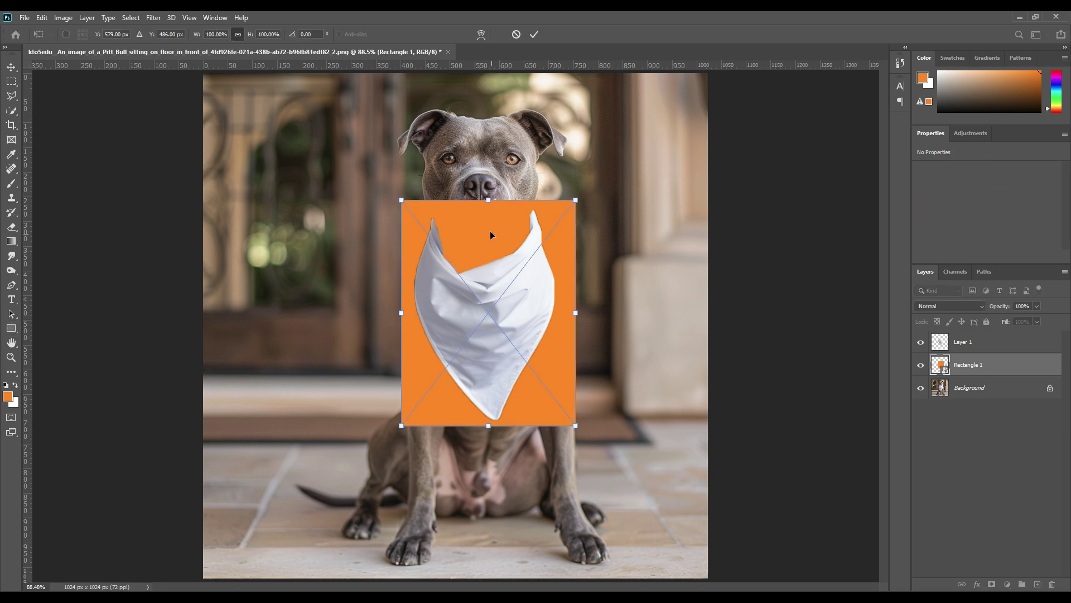
pyautogui.rightClick(489, 226)
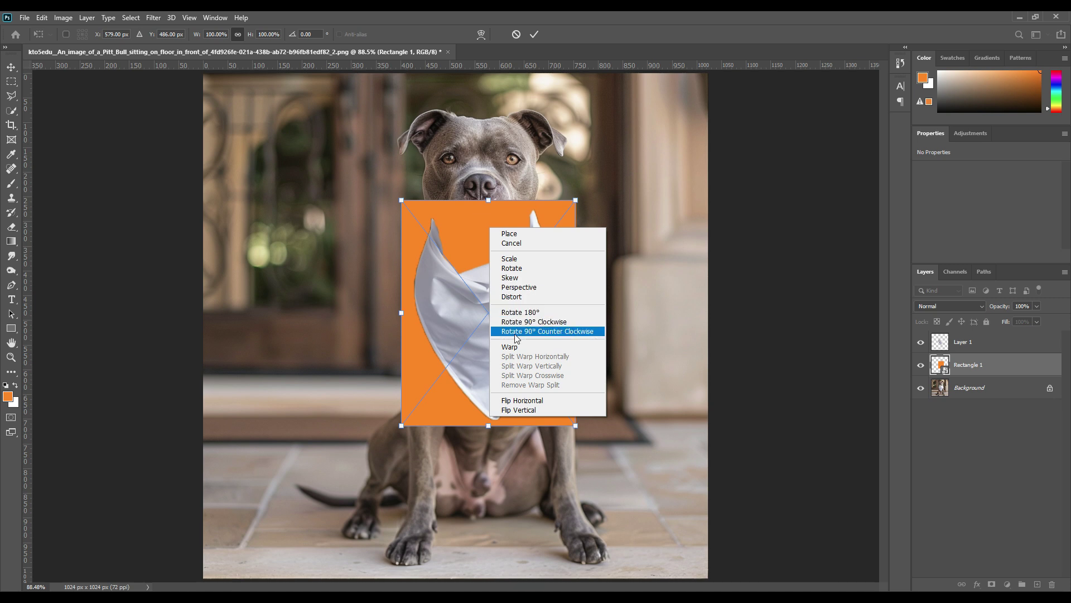
pyautogui.click(522, 349)
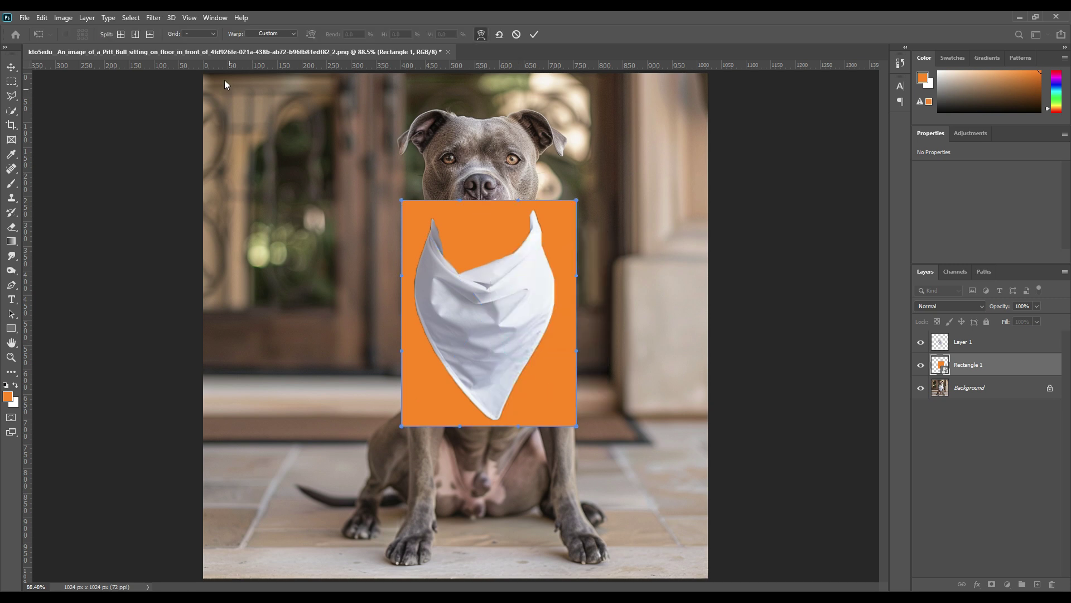
pyautogui.click(265, 34)
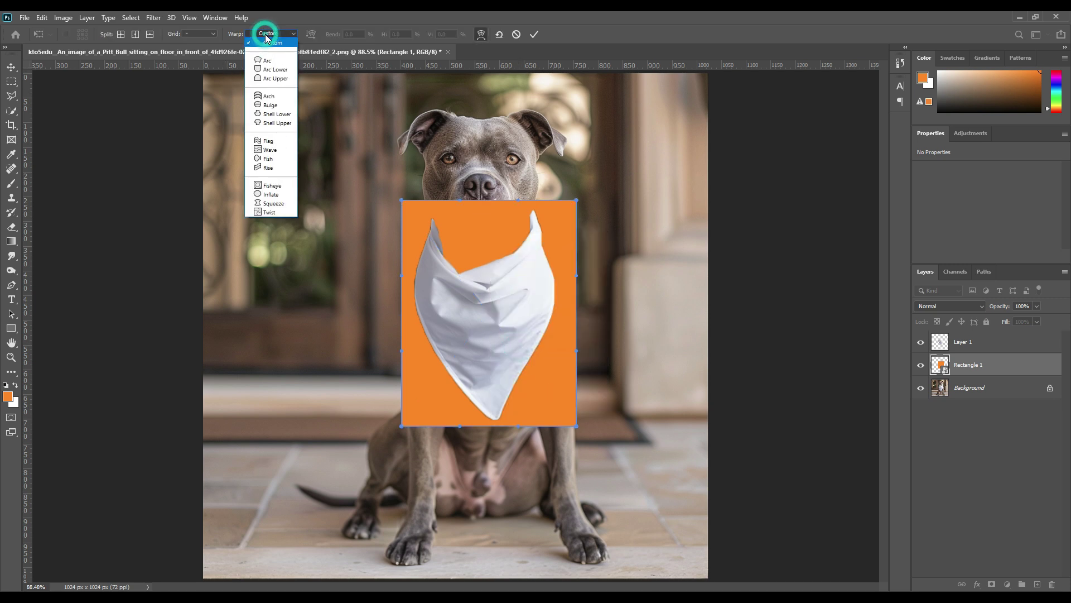
pyautogui.click(278, 98)
pyautogui.moveTo(489, 165); pyautogui.dragTo(487, 243)
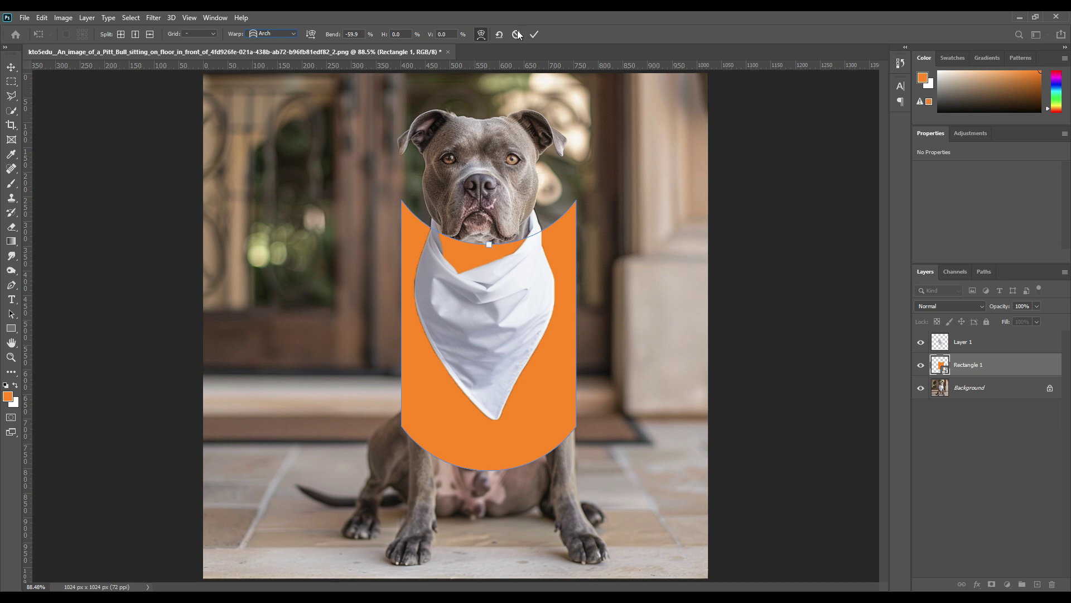
pyautogui.click(537, 34)
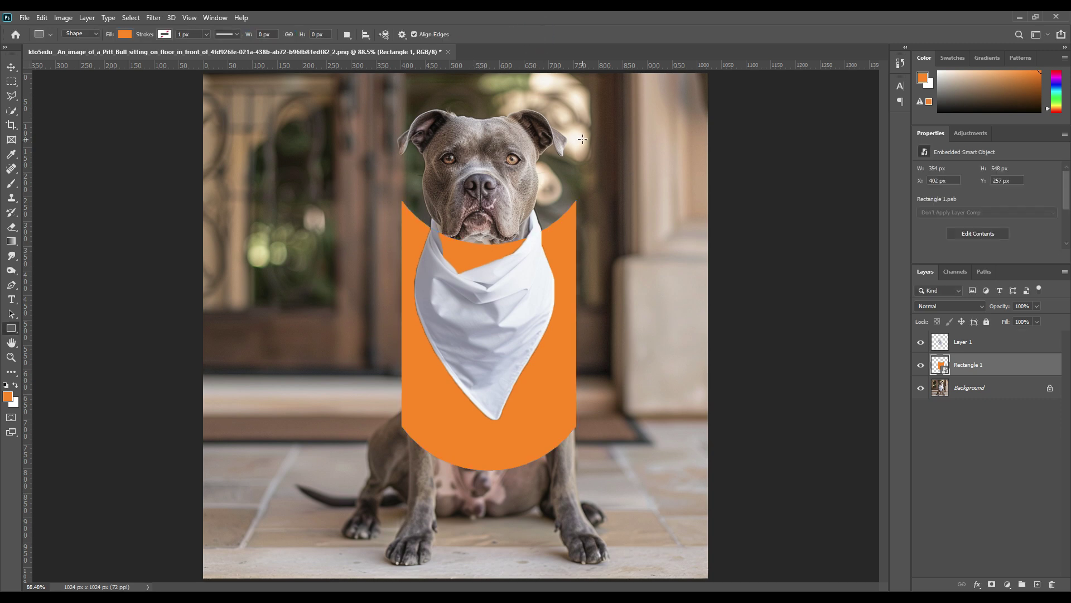
# Move the arched rectangle up to about X 393 px, Y 188 px so that it covers the whole bandana.
pyautogui.hotkey('ctrl', 't')
pyautogui.moveTo(551, 320); pyautogui.dragTo(551, 291)
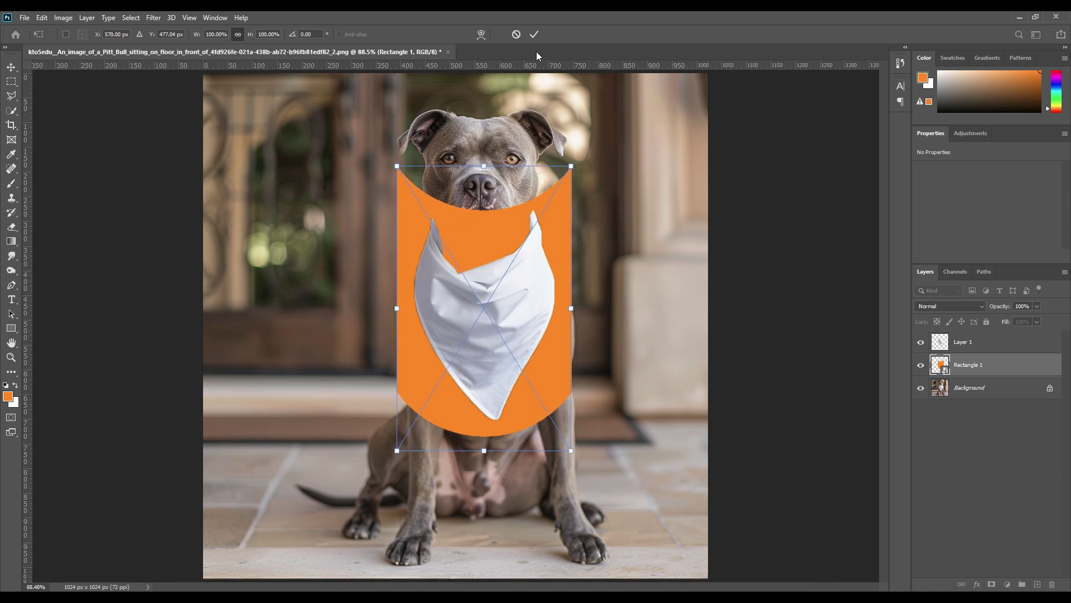
pyautogui.click(535, 33)
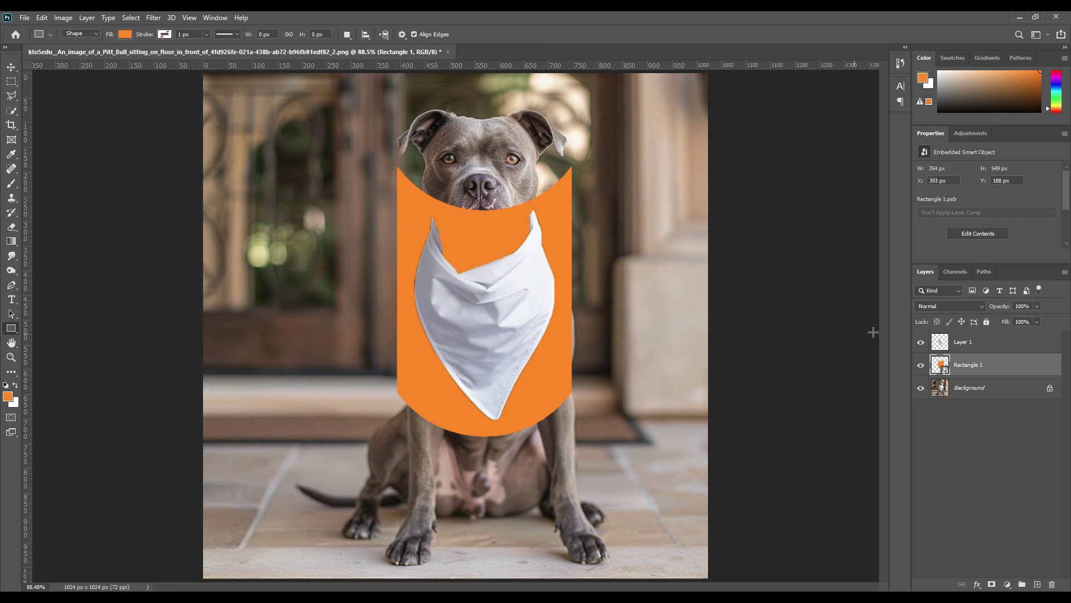
# Place the Rectangle 1 layer above Layer 1 and clip it to the bandana with a clipping mask.
pyautogui.moveTo(974, 368); pyautogui.dragTo(972, 345)
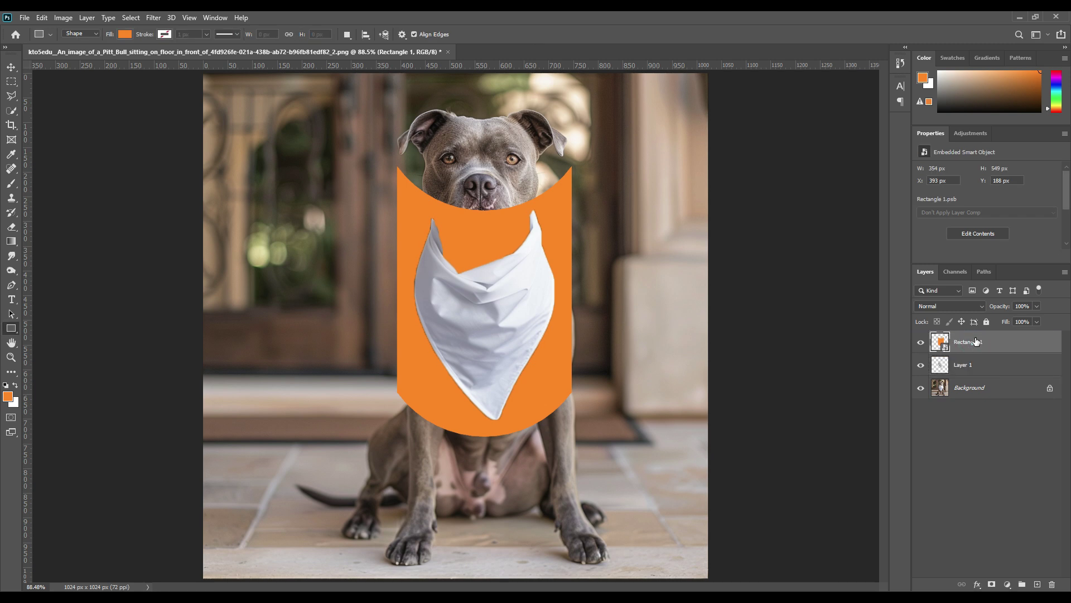
pyautogui.rightClick(979, 342)
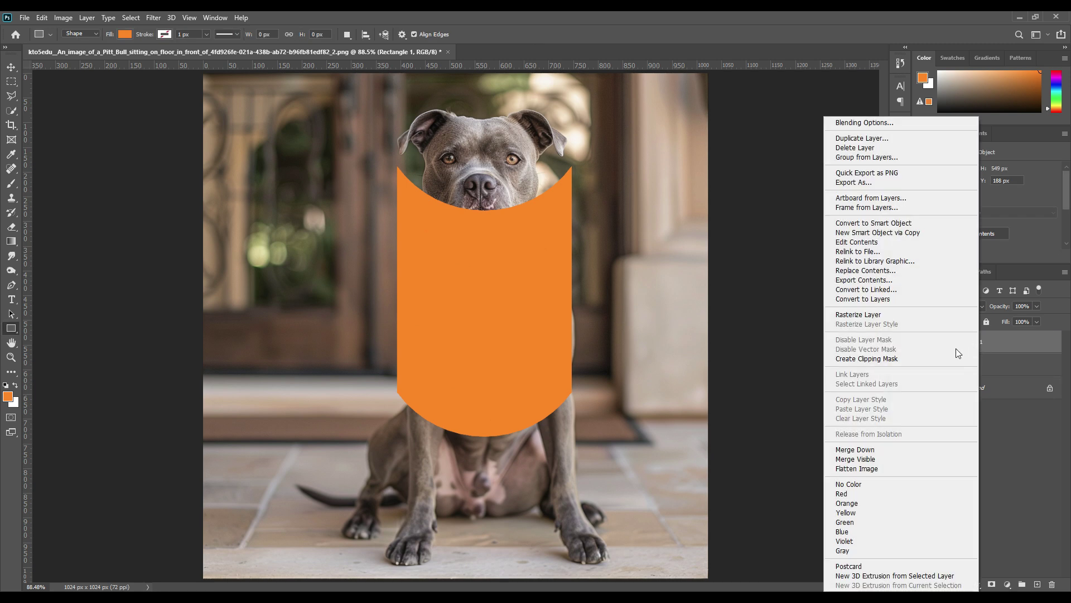
pyautogui.click(885, 359)
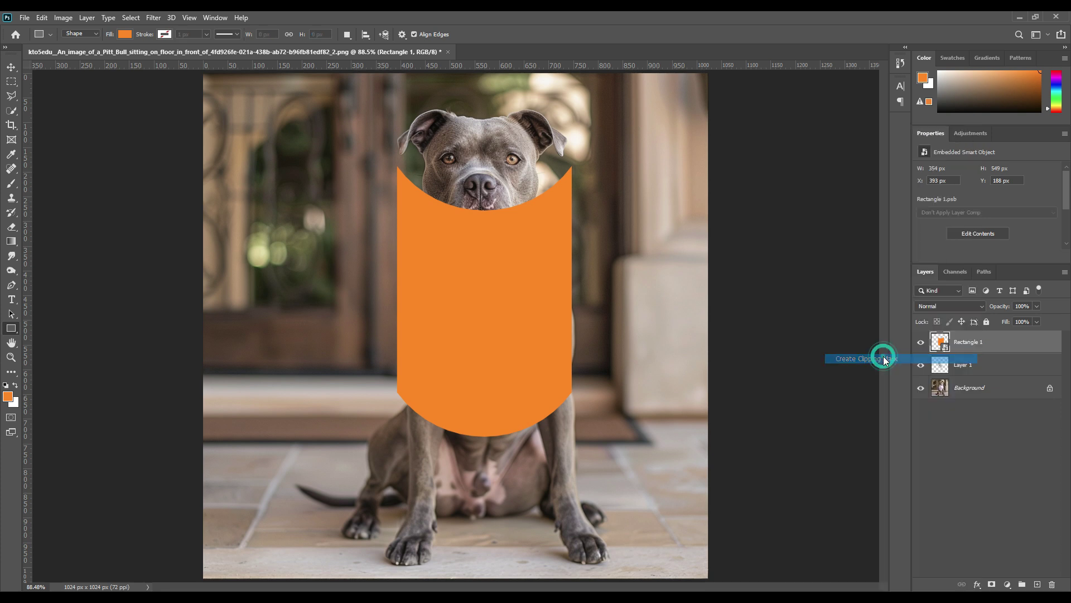
# Open the Rectangle 1 smart object's contents, place the pet_shop_patter_blue image in it and scale the pattern to cover the full canvas.
pyautogui.doubleClick(951, 342)
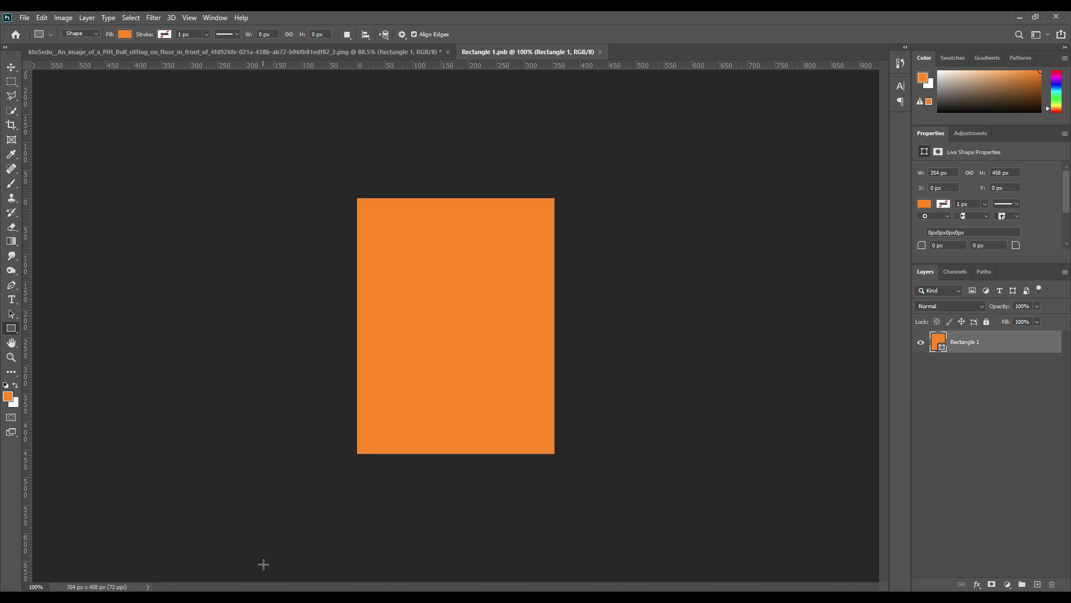
pyautogui.hotkey('alt', 'Tab')
pyautogui.moveTo(976, 476); pyautogui.dragTo(546, 428)
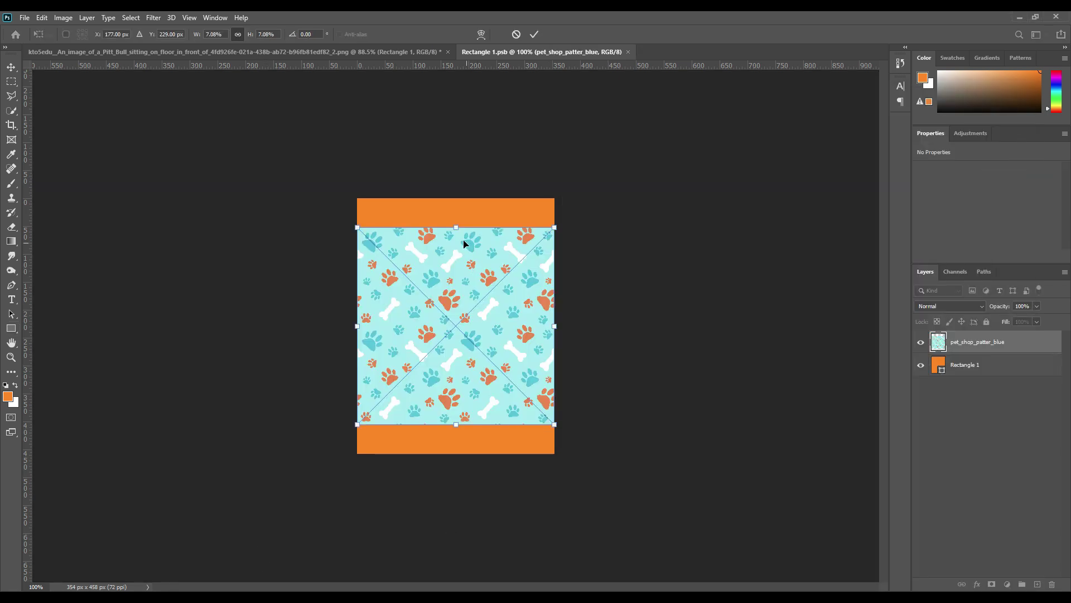
pyautogui.moveTo(454, 226); pyautogui.dragTo(457, 198)
pyautogui.moveTo(462, 429); pyautogui.dragTo(456, 453)
pyautogui.click(531, 35)
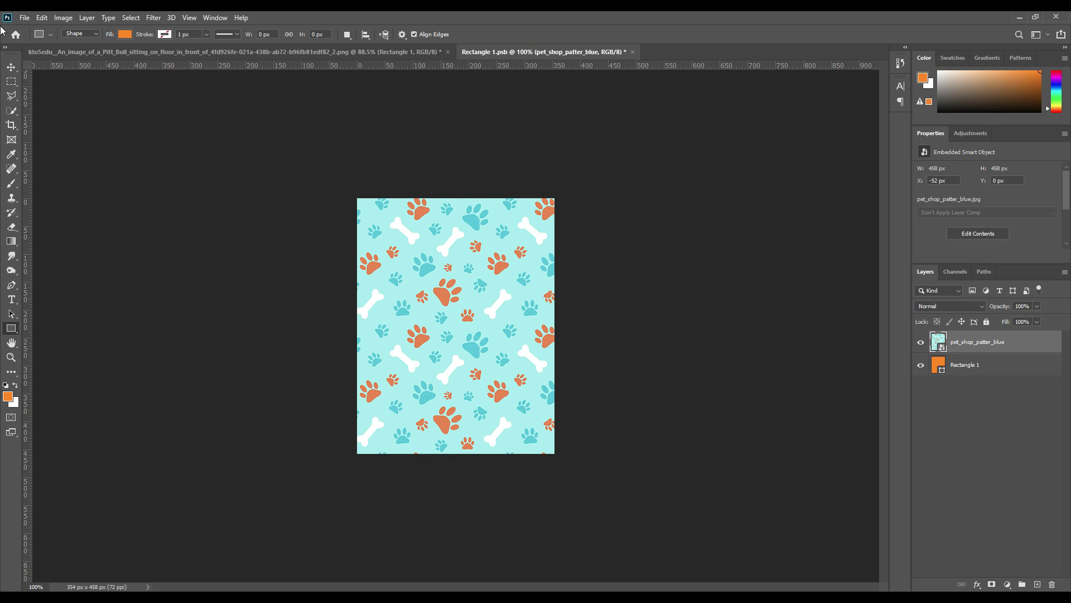
# Save the patterned smart object contents and return to the dog image document.
pyautogui.click(11, 66)
pyautogui.click(24, 17)
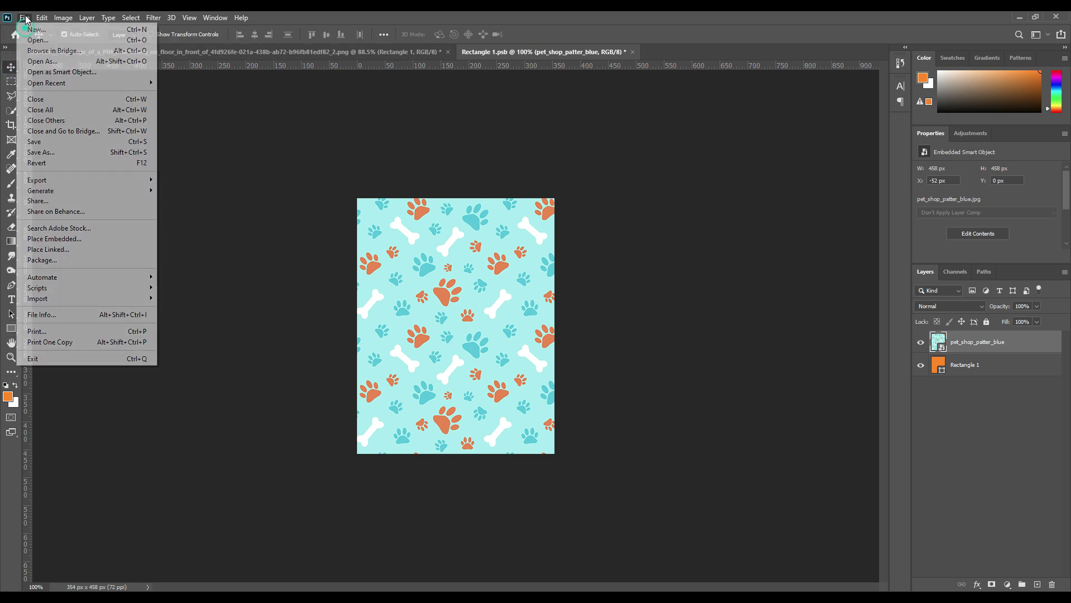
pyautogui.click(53, 143)
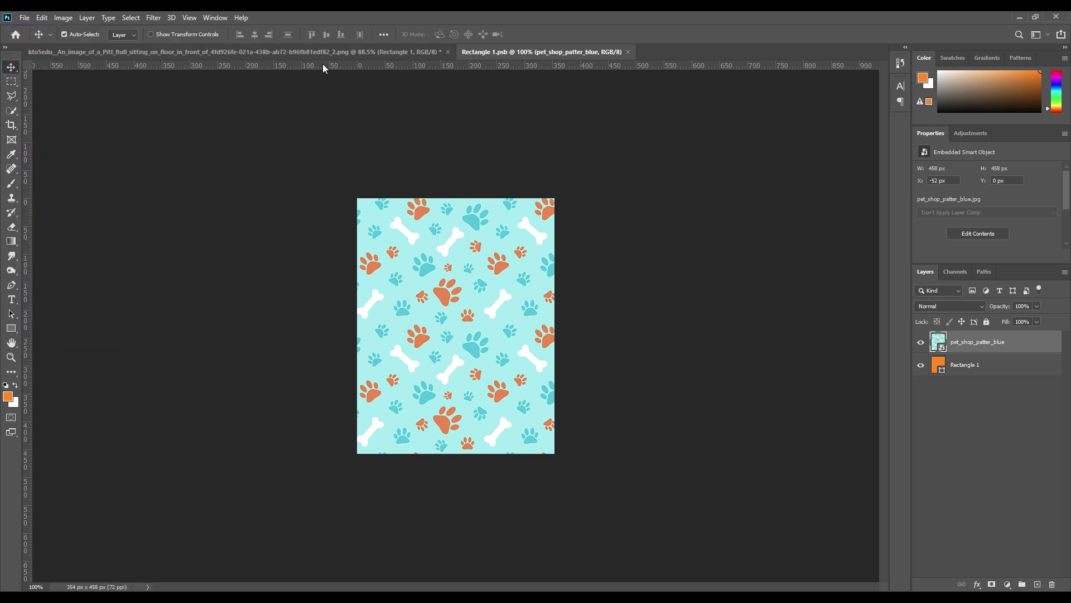
pyautogui.click(329, 52)
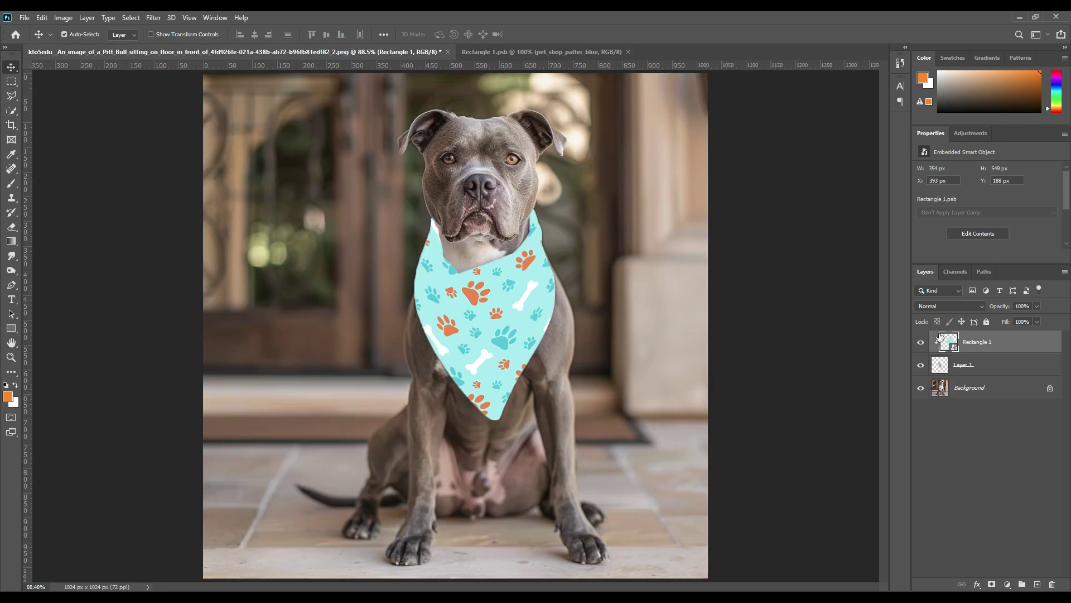
# Copy the bandana layer above the clipped pattern layer and duplicate the upper one twice more.
pyautogui.click(977, 373)
pyautogui.moveTo(978, 373); pyautogui.dragTo(983, 342)
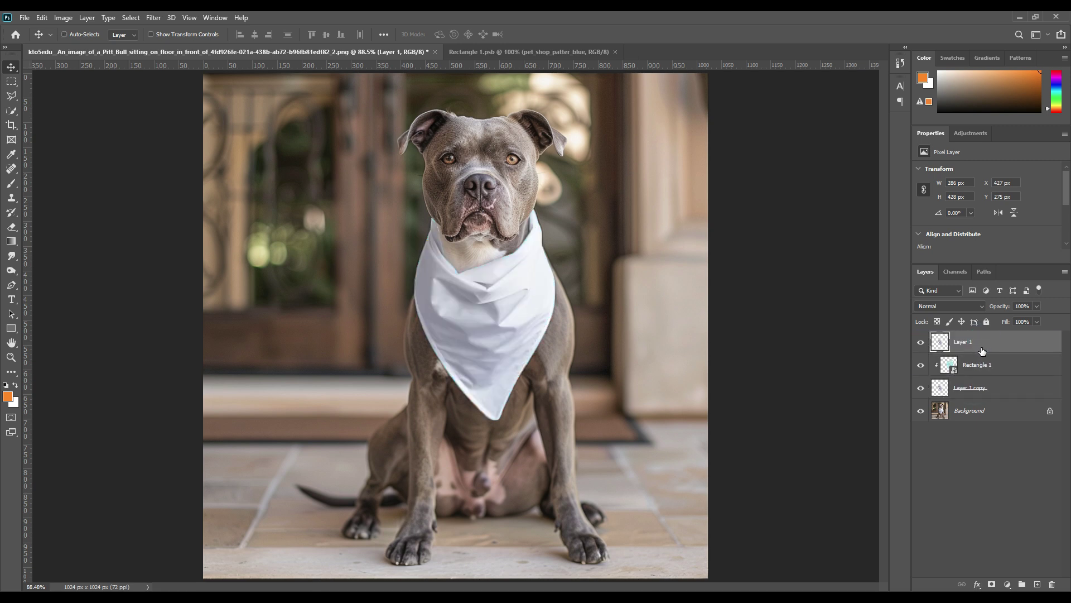
pyautogui.hotkey('ctrl', 'j')
pyautogui.hotkey('ctrl', 'j')
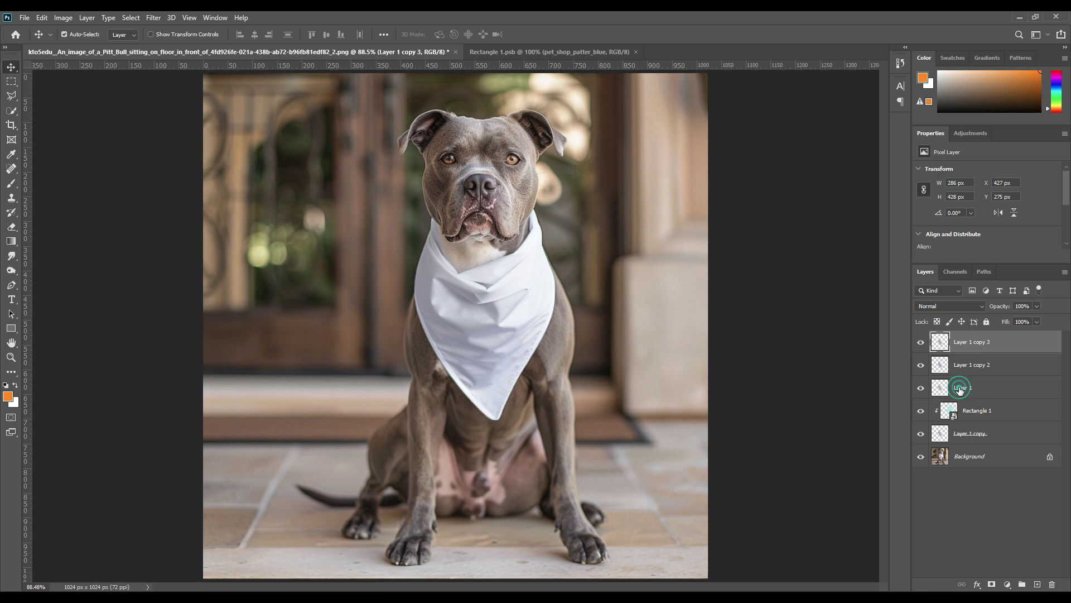
# Rename the lowest of the three bandana layers above the pattern as "shadow".
pyautogui.doubleClick(964, 388)
pyautogui.write('shadow')
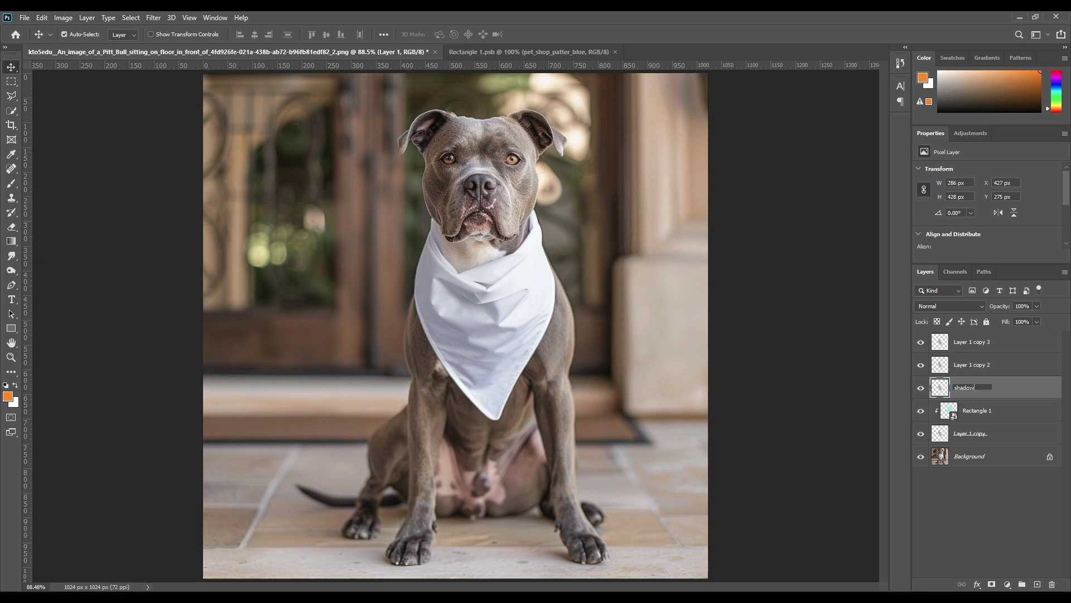
pyautogui.press('Return')
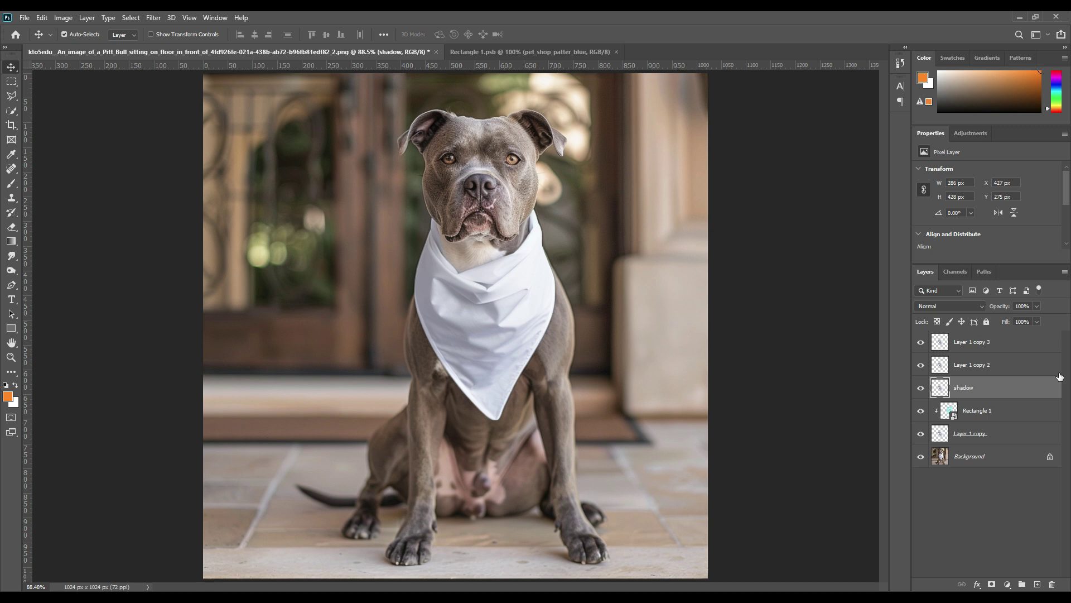
# Rename the middle bandana copy above the pattern as "Midtone" and the topmost copy as "Light".
pyautogui.doubleClick(983, 366)
pyautogui.write('Midtone')
pyautogui.press('Return')
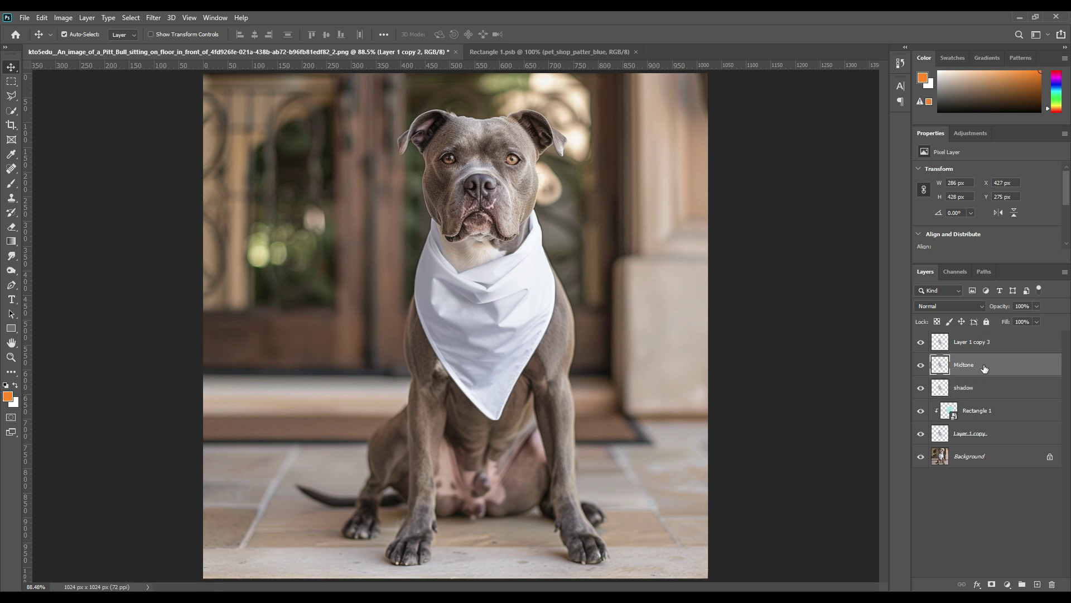
pyautogui.doubleClick(977, 343)
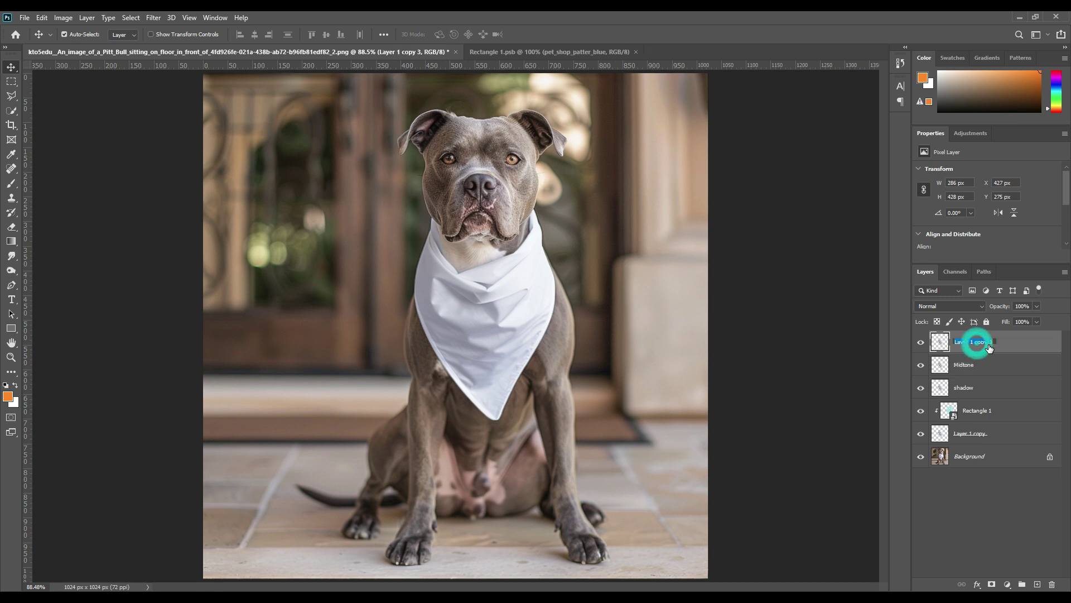
pyautogui.write('Light')
pyautogui.press('Return')
# Hide the Light and Midtone layers and set the shadow layer's blend mode to Linear Burn.
pyautogui.click(920, 342)
pyautogui.click(921, 365)
pyautogui.click(971, 391)
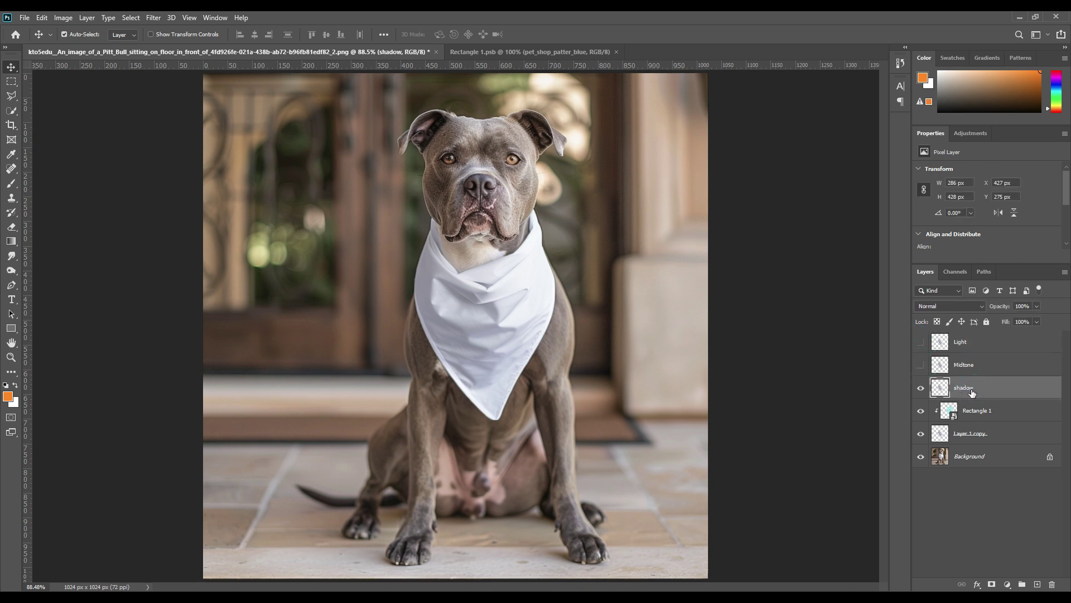
pyautogui.click(959, 306)
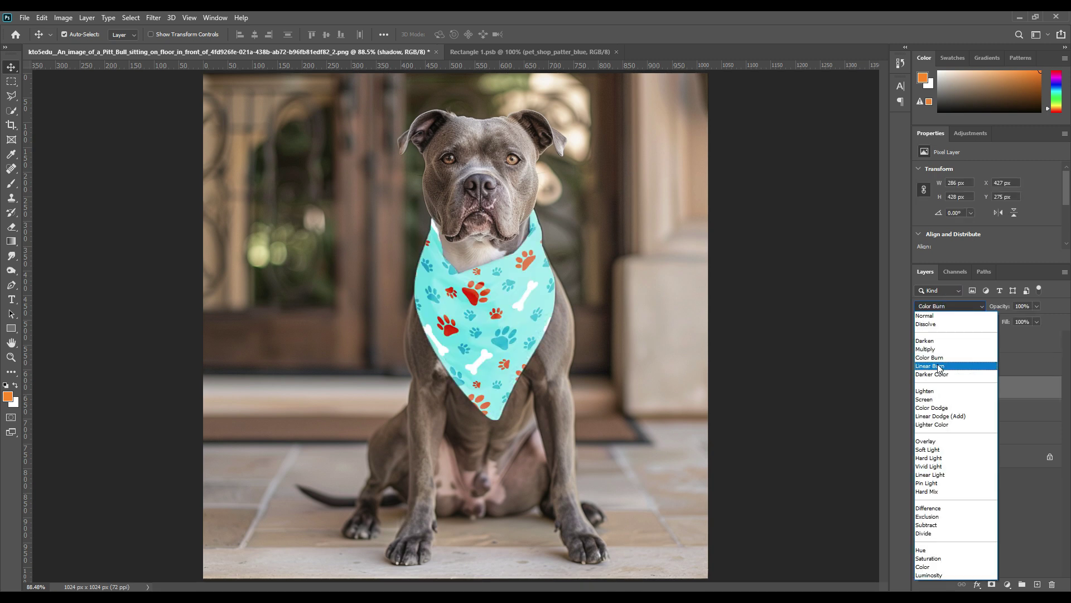
pyautogui.click(939, 366)
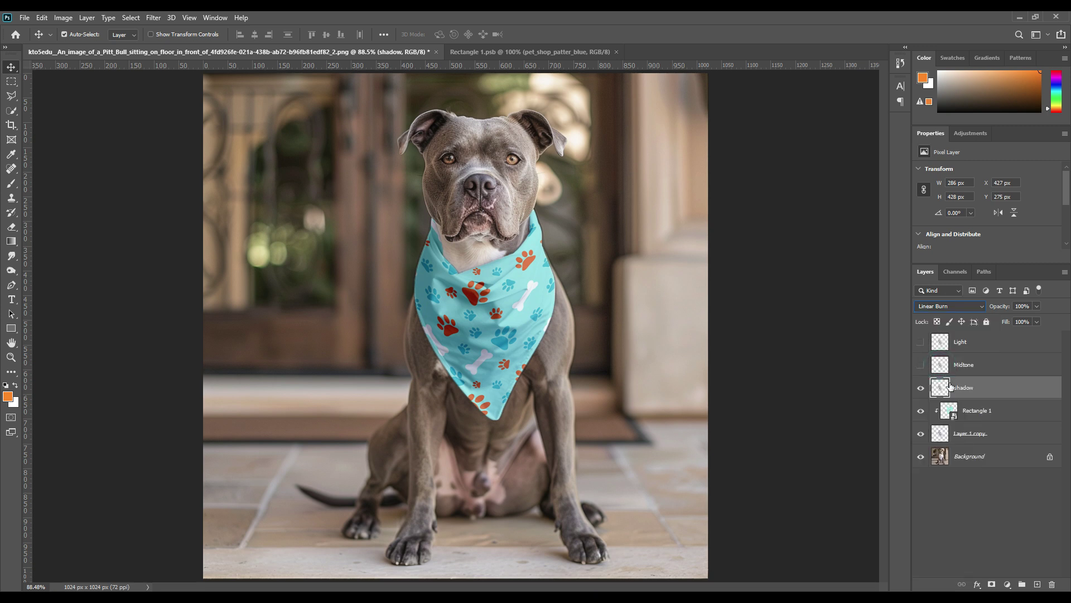
# Show the Midtone layer again and set its blend mode to Linear Dodge (Add).
pyautogui.click(920, 365)
pyautogui.click(972, 364)
pyautogui.click(954, 307)
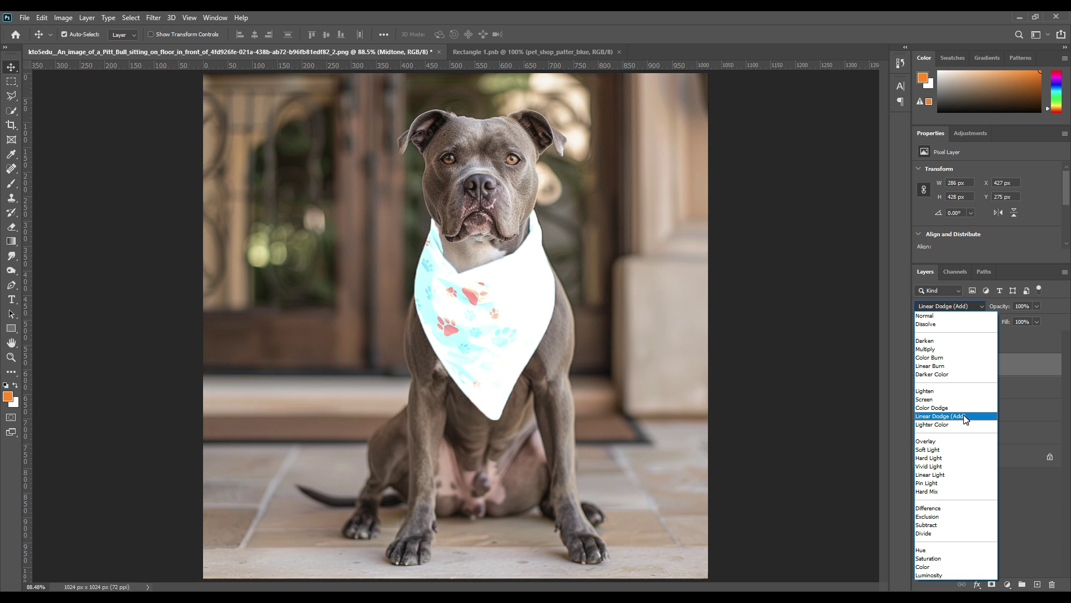
pyautogui.click(961, 417)
pyautogui.click(988, 503)
# Apply Levels to the Midtone layer with the input black point at 185 and the output white level at 22.
pyautogui.click(981, 370)
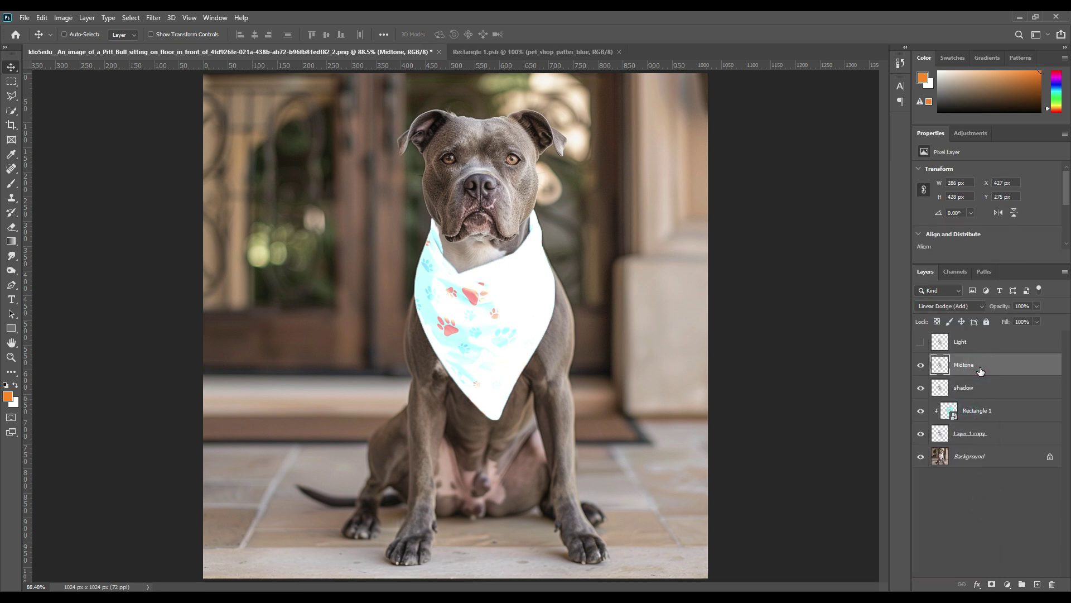
pyautogui.hotkey('ctrl', 'l')
pyautogui.moveTo(637, 337); pyautogui.dragTo(742, 340)
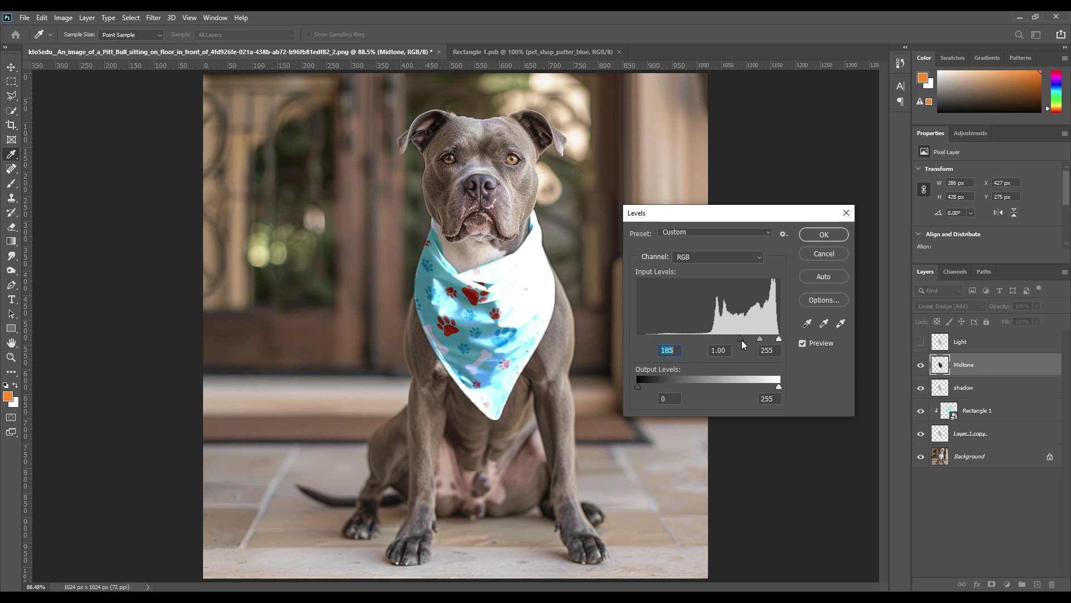
pyautogui.moveTo(778, 386); pyautogui.dragTo(650, 384)
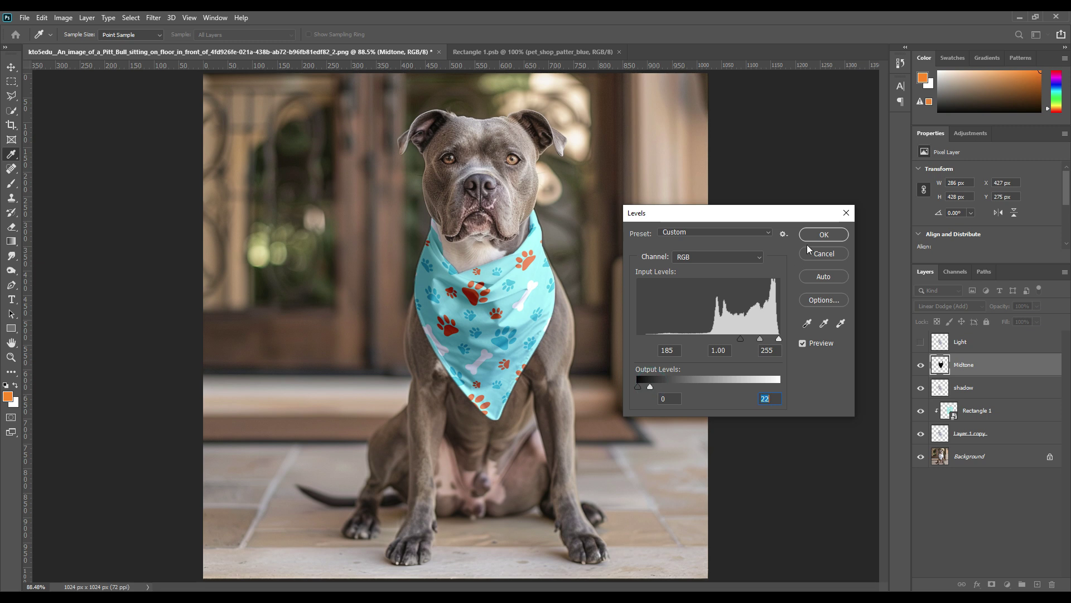
pyautogui.click(824, 235)
# Show the Light layer again and set its blend mode to Screen.
pyautogui.click(921, 342)
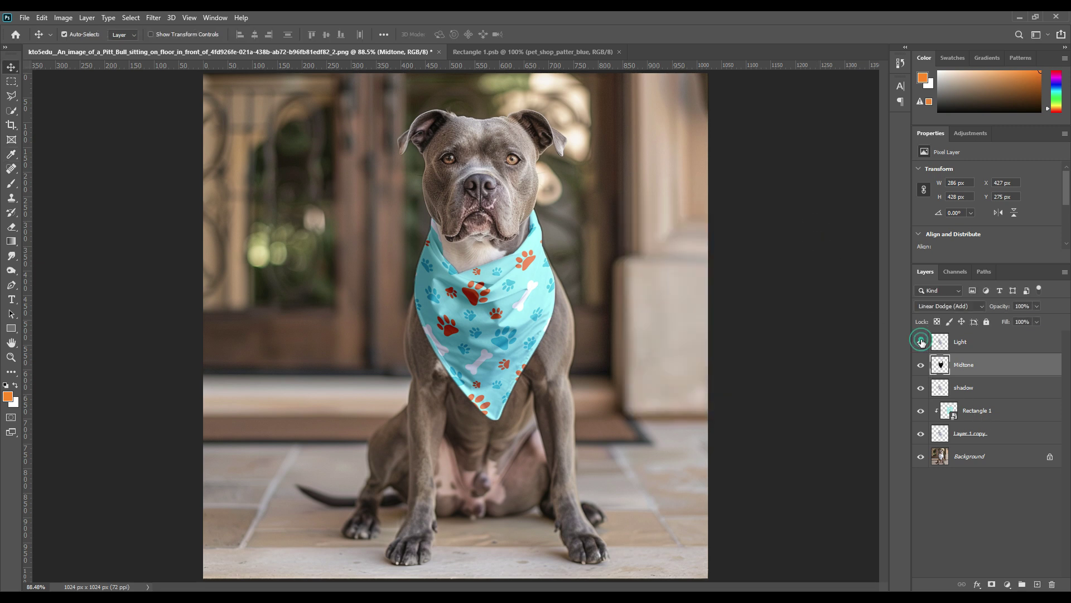
pyautogui.click(973, 347)
pyautogui.click(956, 306)
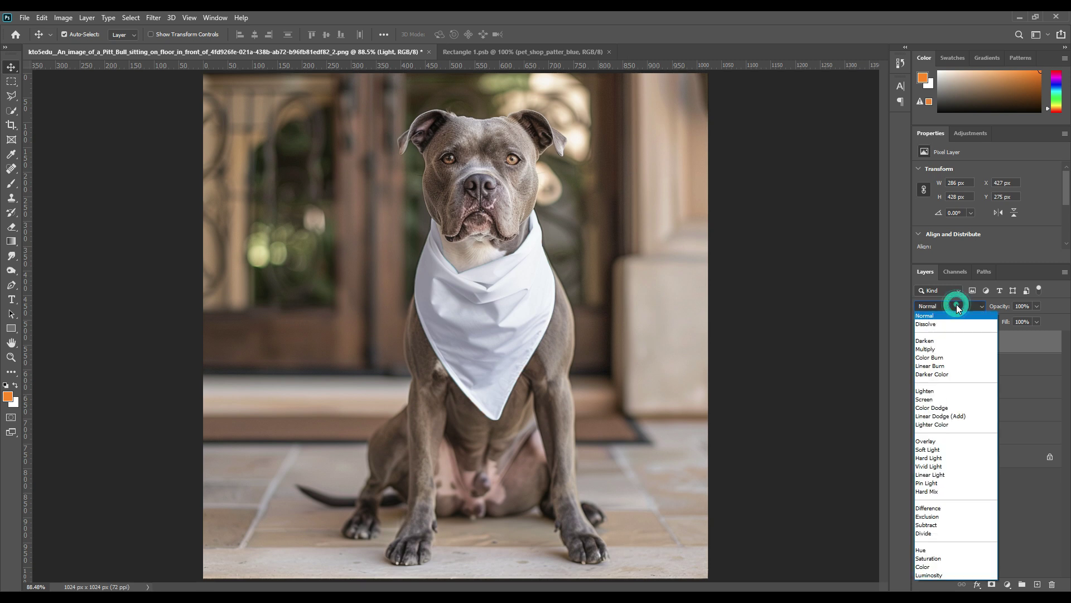
pyautogui.click(939, 400)
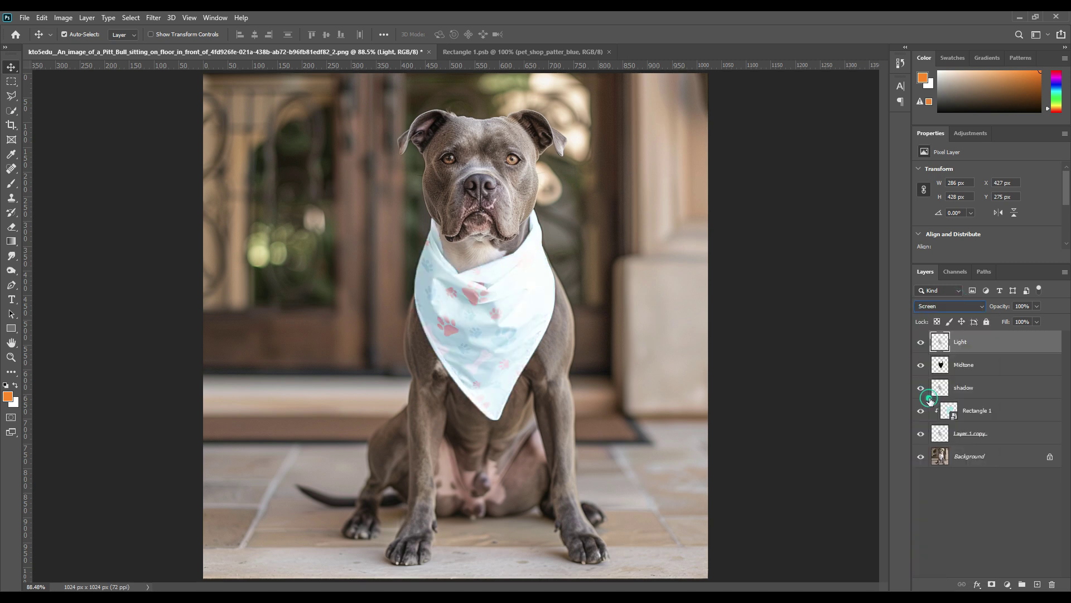
pyautogui.click(987, 514)
# Apply Levels to the Light layer with the input black point at 225 and the output white level at 148.
pyautogui.click(971, 347)
pyautogui.hotkey('ctrl', 'l')
pyautogui.moveTo(638, 339); pyautogui.dragTo(768, 340)
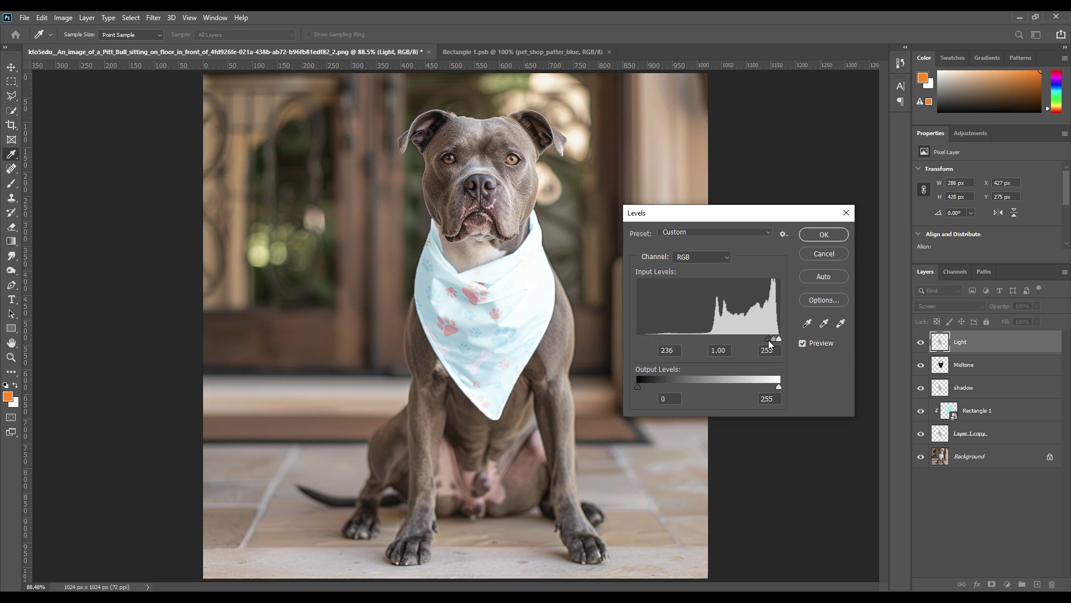
pyautogui.moveTo(767, 339); pyautogui.dragTo(762, 339)
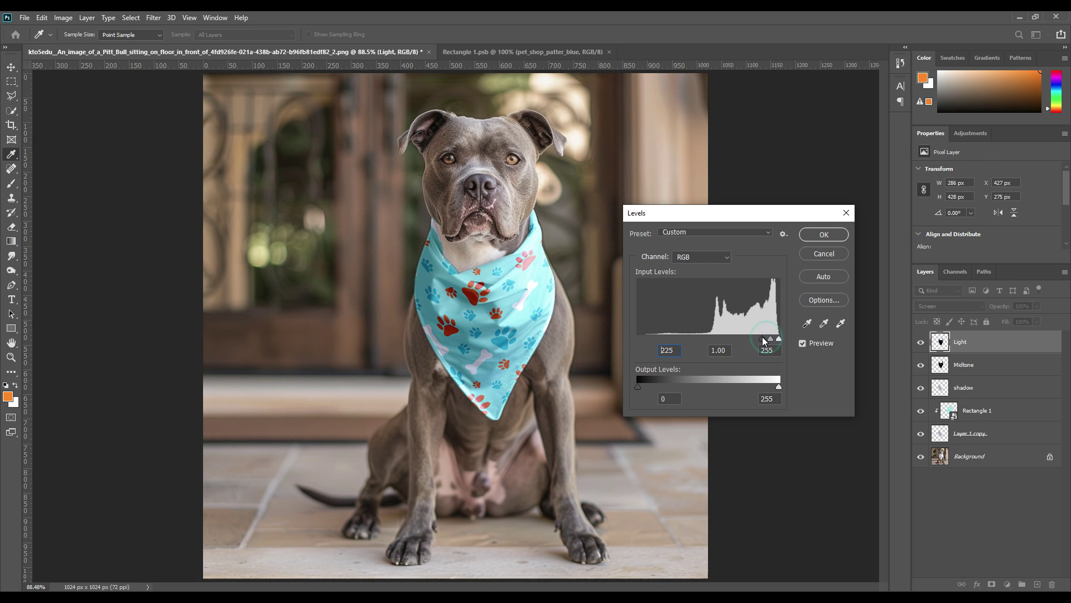
pyautogui.moveTo(735, 388); pyautogui.dragTo(720, 387)
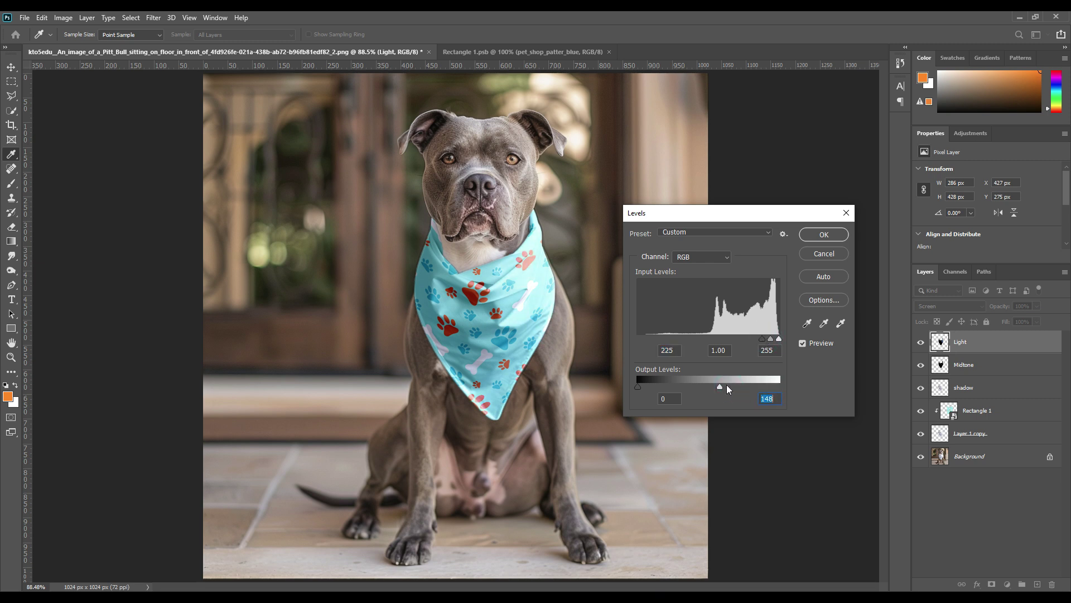
pyautogui.click(825, 233)
pyautogui.click(983, 474)
# Give the Rectangle 1 smart object layer a red colour label and rename it "Change Design Here".
pyautogui.rightClick(983, 411)
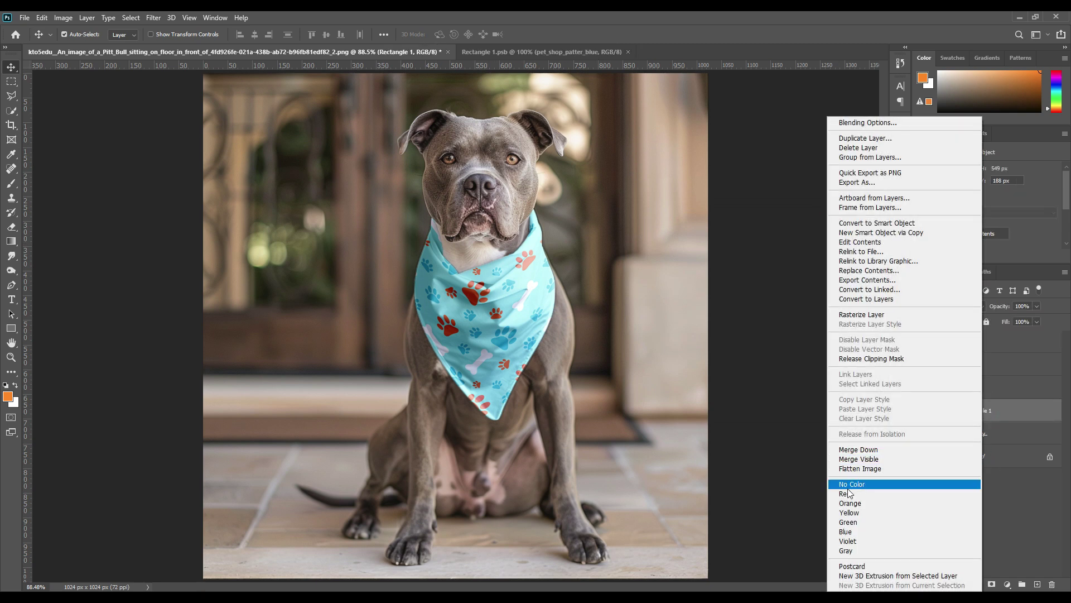
pyautogui.click(848, 493)
pyautogui.click(973, 505)
pyautogui.doubleClick(978, 411)
pyautogui.write('C')
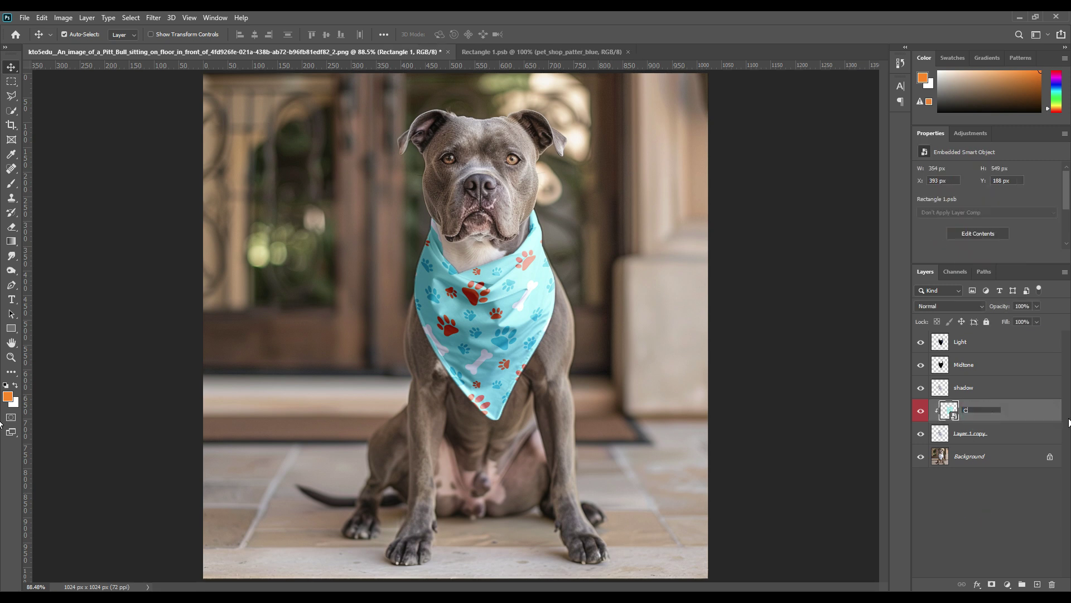
pyautogui.write('hange Design Here')
pyautogui.press('Return')
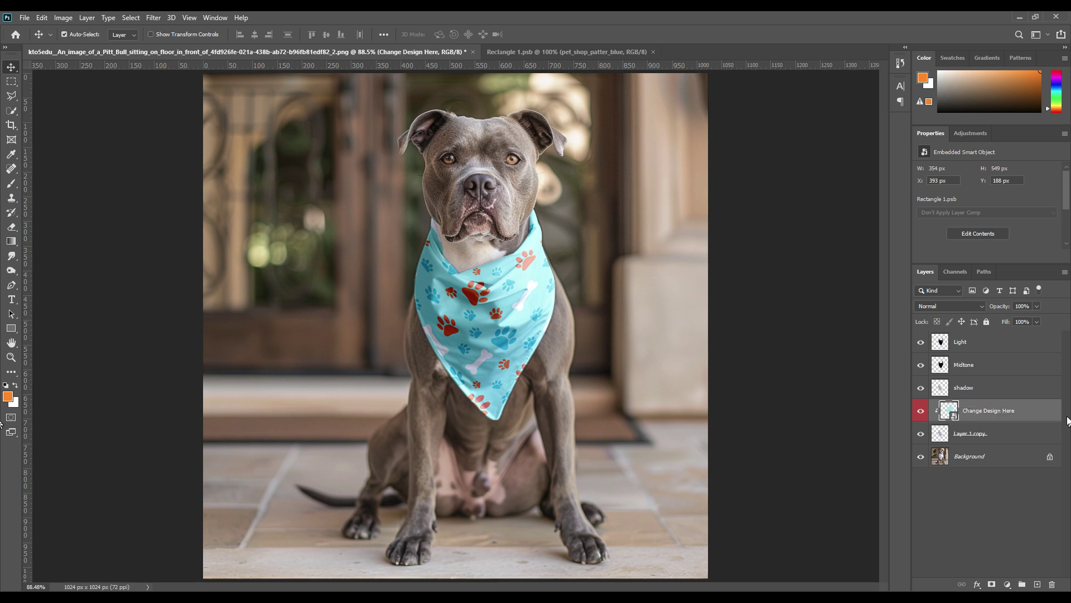
pyautogui.click(998, 499)
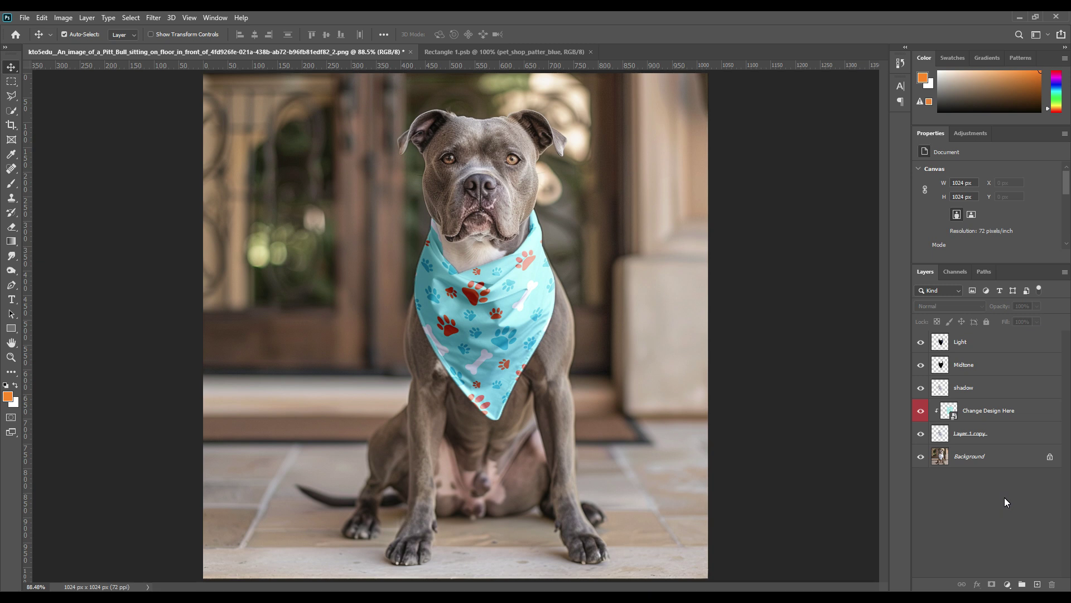
# Switch the Change Design Here layer's visibility off and on to compare the bandana with and without the pattern.
pyautogui.click(922, 411)
pyautogui.click(922, 412)
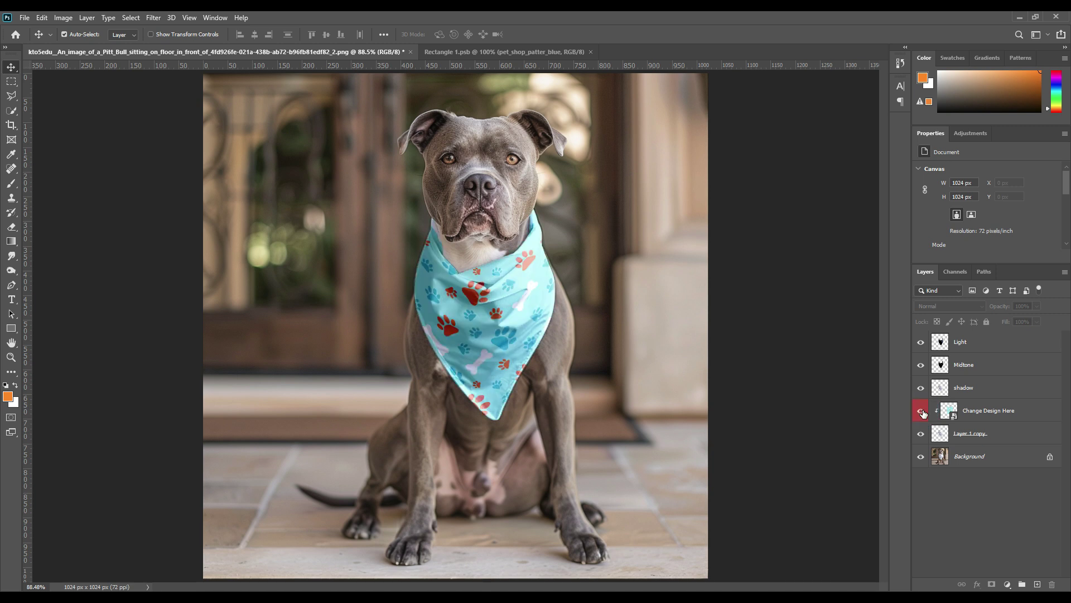